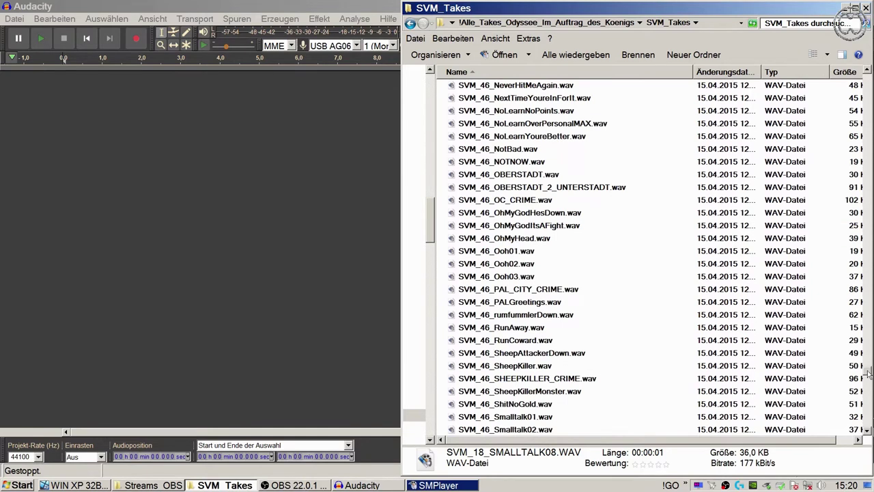
# - Open the voice take SVM_46_OhMyGodItsAFight.wav and select SVM_57_WiseMove.wav in the SVM_Takes folder
pyautogui.doubleClick(523, 231)
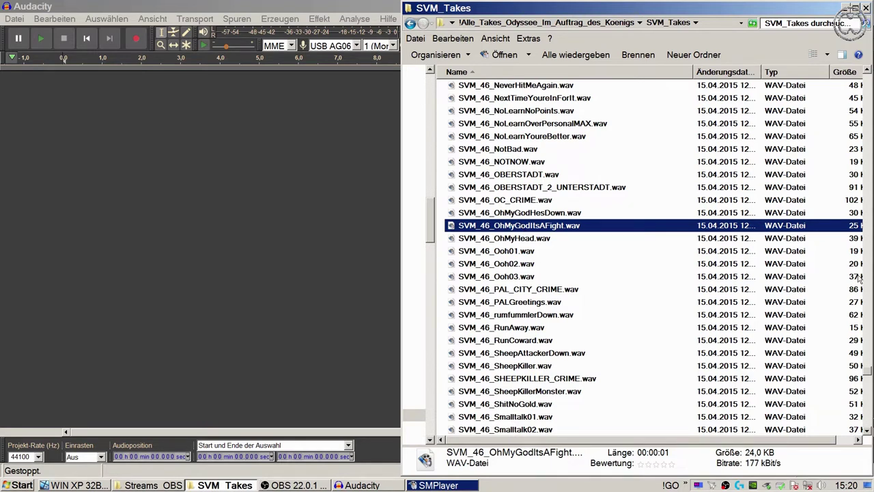
pyautogui.scroll(-15, 520, 314)
pyautogui.click(520, 314)
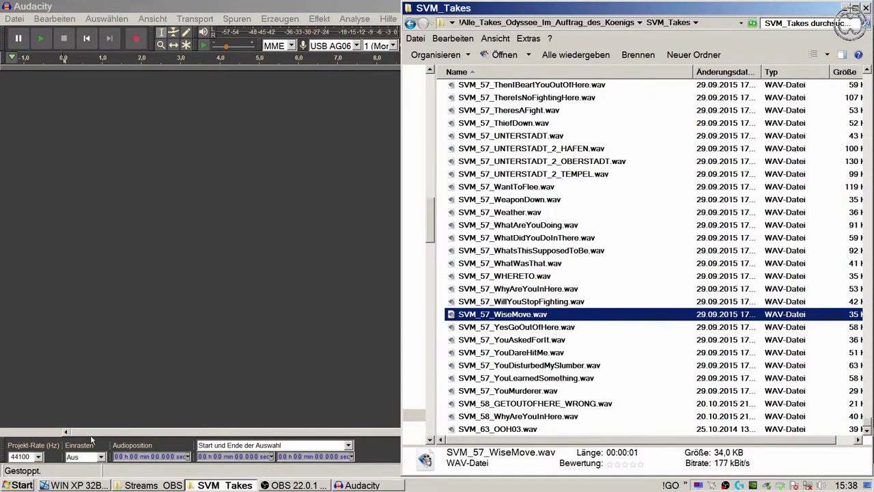
# - Switch to WaveLab on the Windows XP machine and view the waveforms of the open voice takes
pyautogui.click(86, 486)
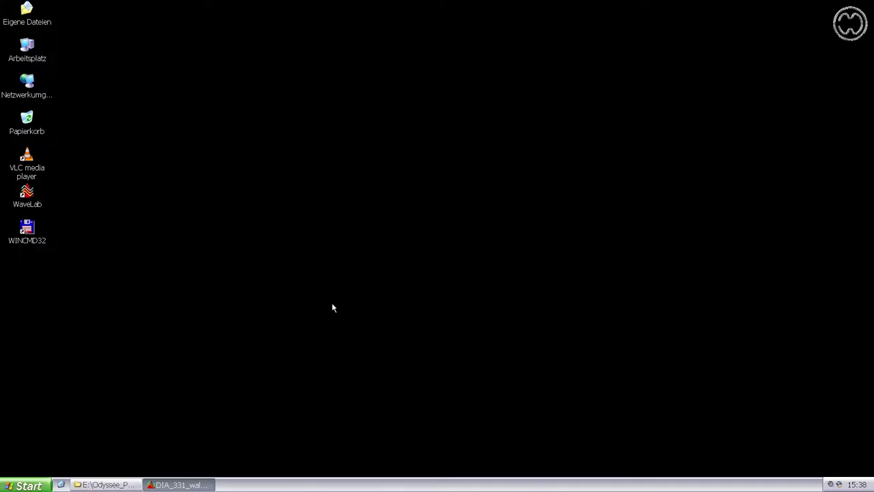
pyautogui.click(178, 484)
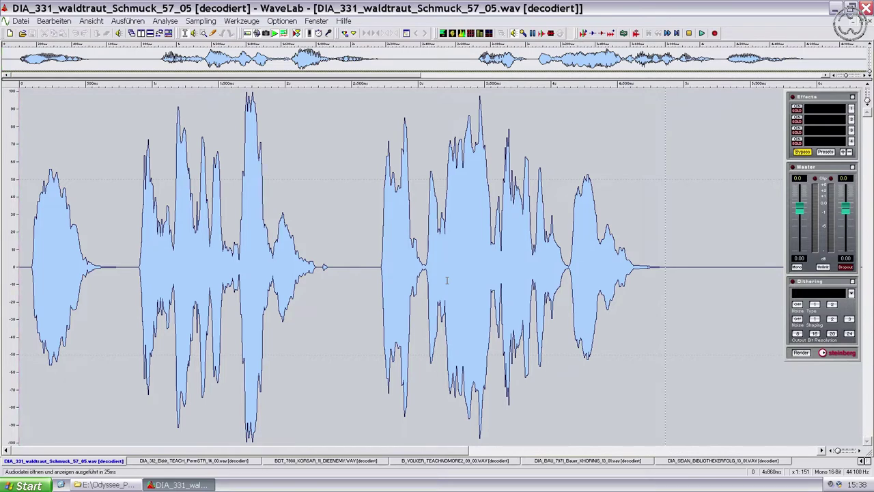
pyautogui.click(249, 460)
pyautogui.click(382, 461)
pyautogui.click(413, 462)
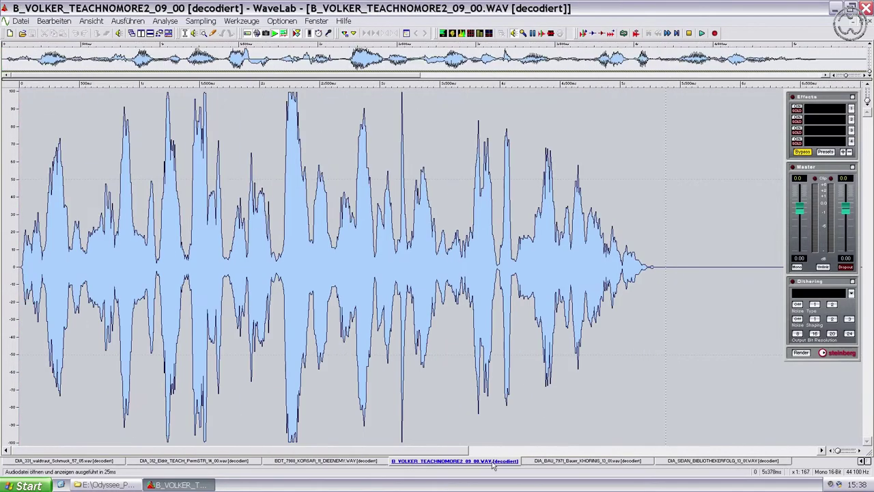
pyautogui.click(582, 461)
pyautogui.click(763, 461)
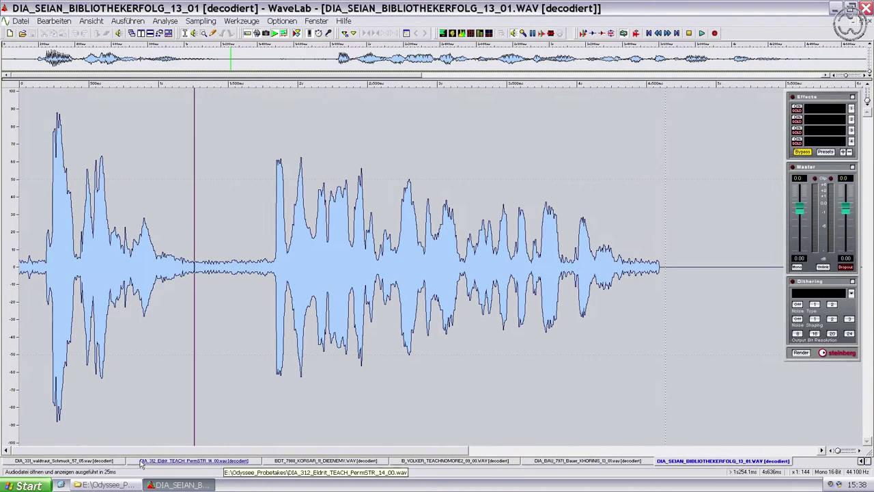
# - Play DIA_331_waldtraut_Schmuck_57_05.wav and DIA_312_Eldrit_TEACH_PermSTR_14_00.wav from the start
pyautogui.click(82, 461)
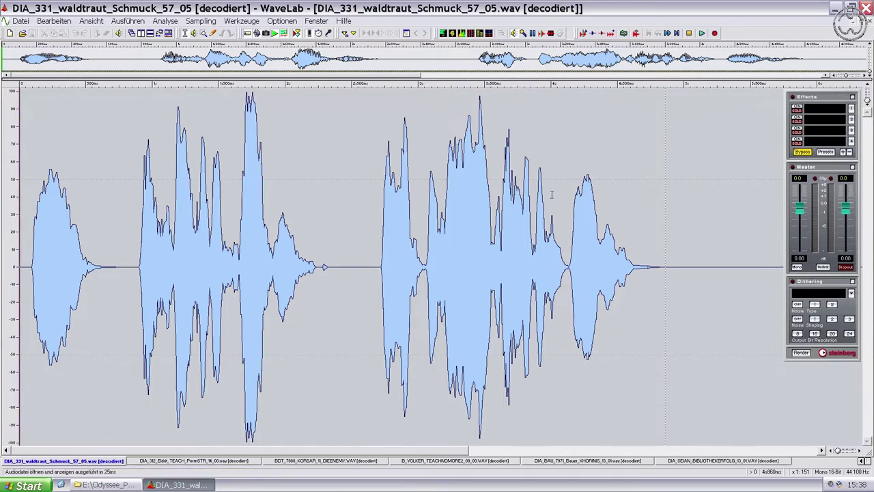
pyautogui.click(701, 38)
pyautogui.hotkey('ctrl', 'Tab')
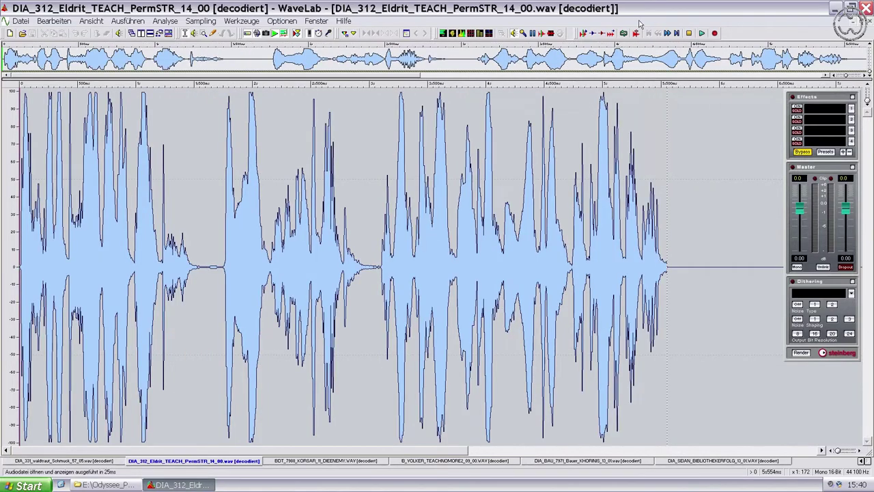
pyautogui.click(702, 35)
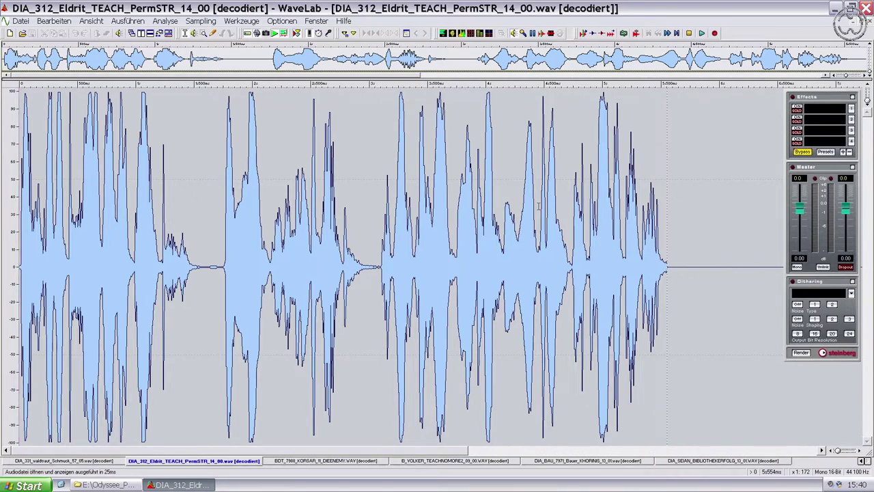
# - Play the takes BDT_7988_KORSAR_11_DIEENEMY.WAV and B_VOLKER_TEACHNOMORE2_09_00.WAV
pyautogui.click(313, 461)
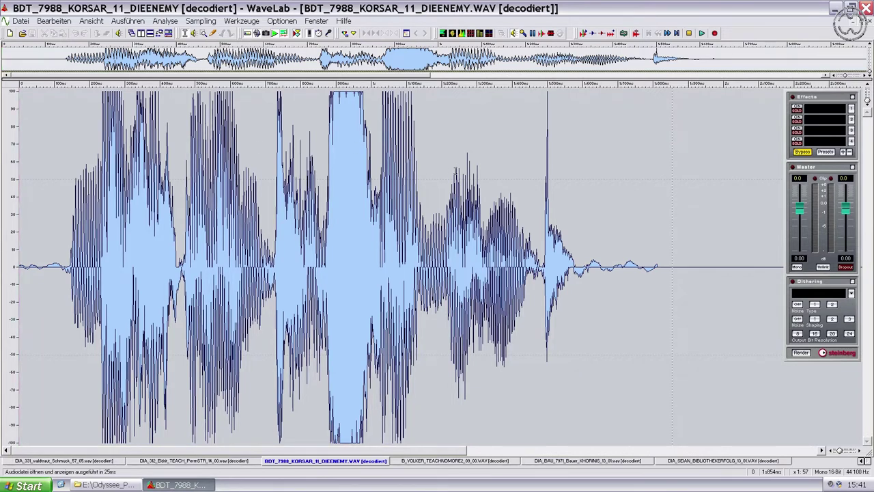
pyautogui.click(701, 33)
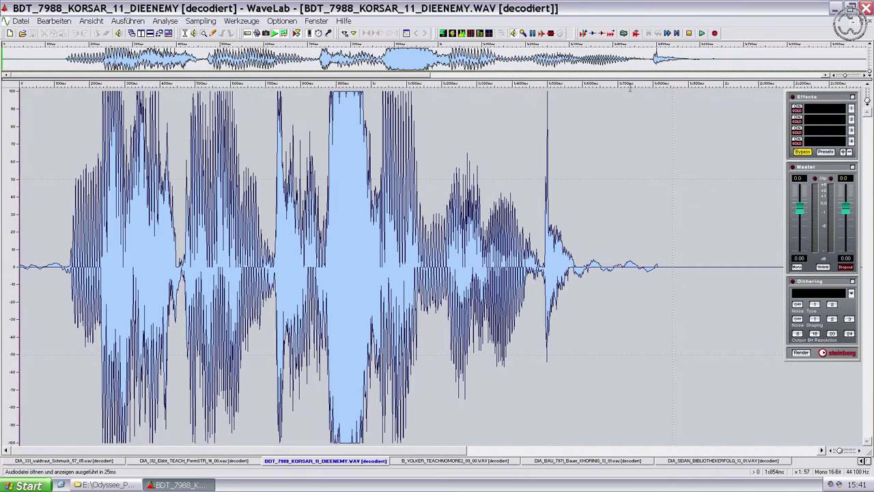
pyautogui.click(441, 462)
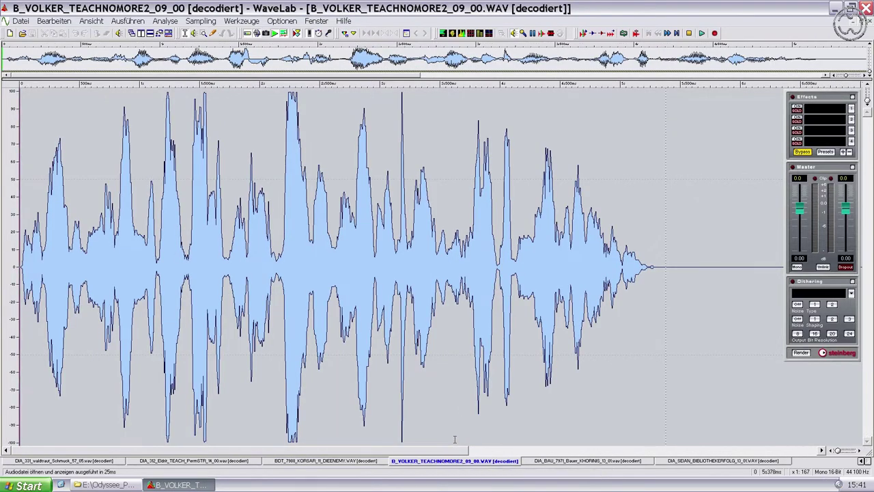
pyautogui.click(701, 32)
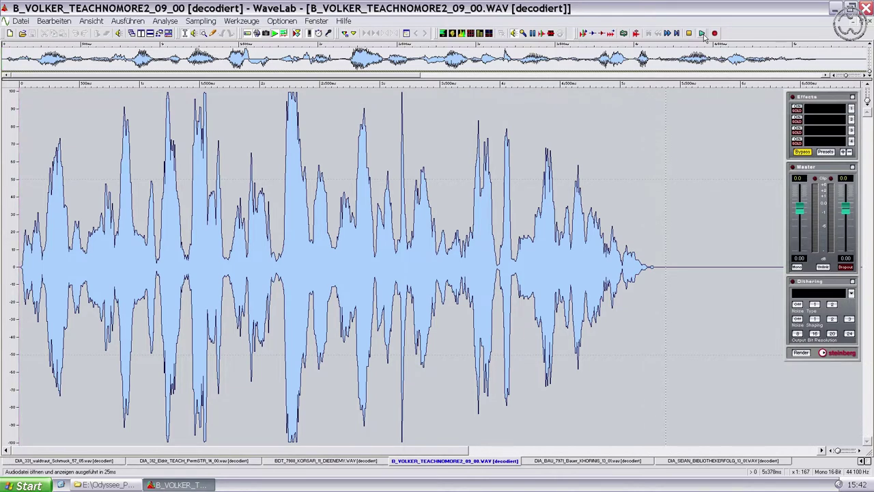
# - Play DIA_BAU_7971_Bauer_KHORINIS_13_01.wav and return it to the start, and play DIA_SEIAN_BIBLIOTHEKERFOLG_13_01.WAV
pyautogui.click(580, 463)
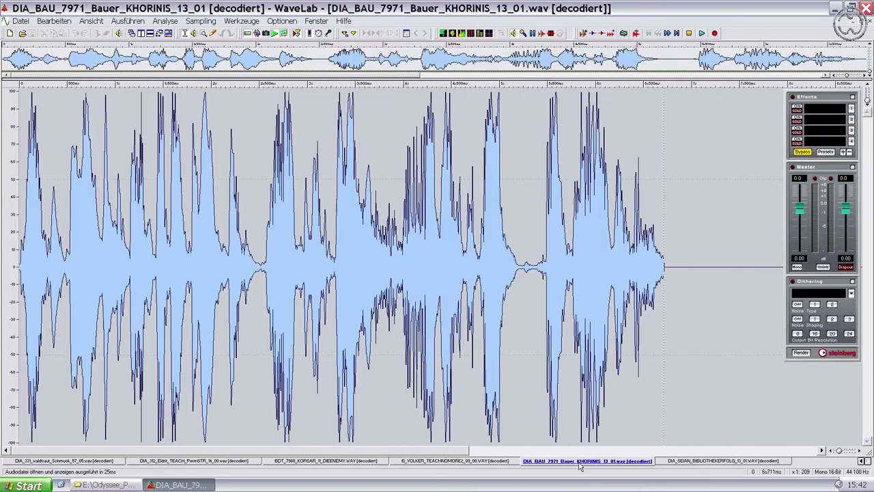
pyautogui.click(702, 33)
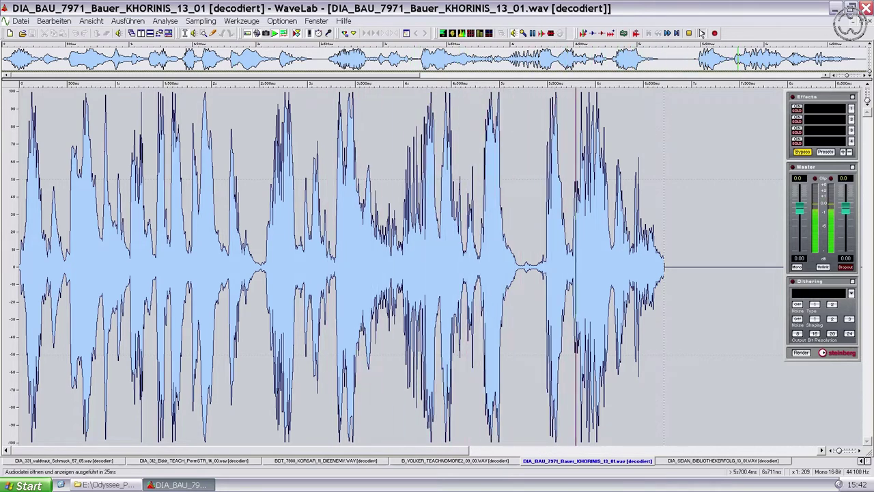
pyautogui.click(649, 35)
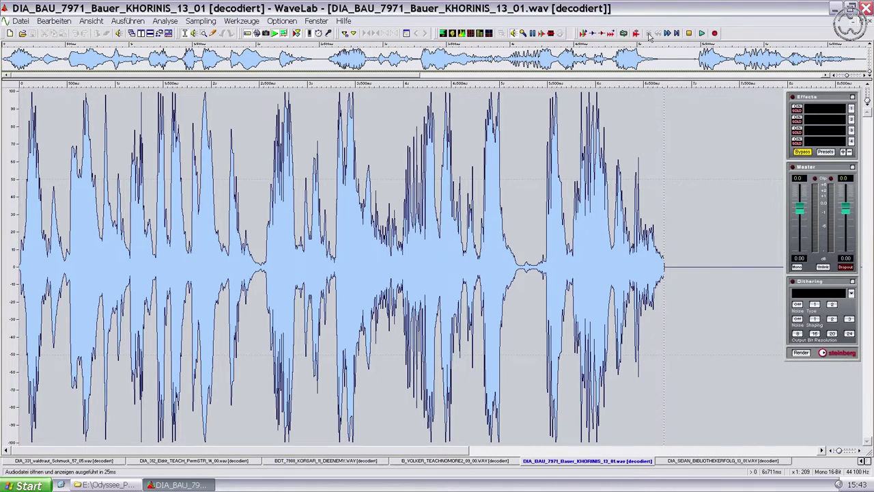
pyautogui.click(710, 462)
pyautogui.click(701, 33)
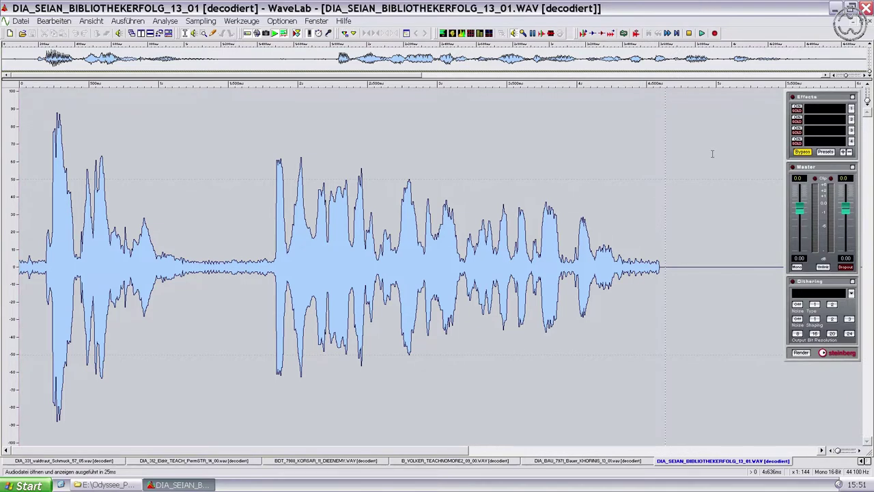
# - Load the master section preset Odysse Dyn
pyautogui.click(825, 152)
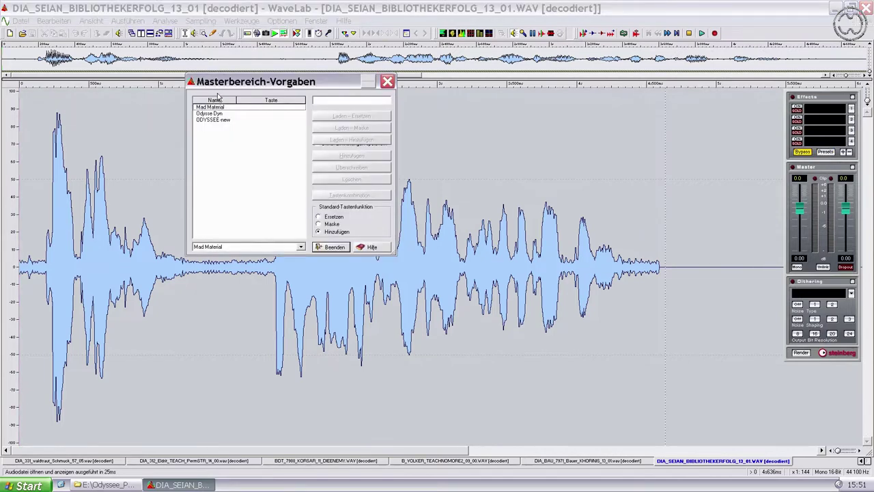
pyautogui.click(216, 114)
pyautogui.doubleClick(215, 115)
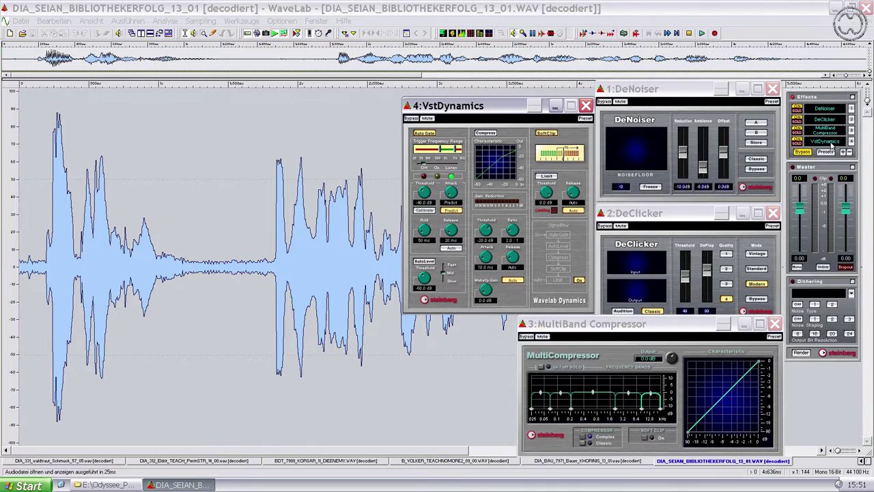
# - Examine the MultiBand Compressor, DeNoiser and DeClicker effect windows one after another
pyautogui.click(648, 326)
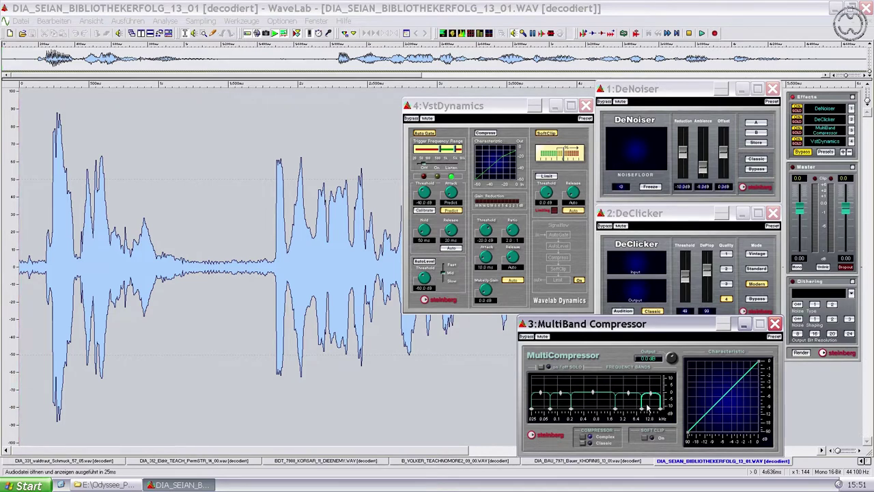
pyautogui.click(655, 92)
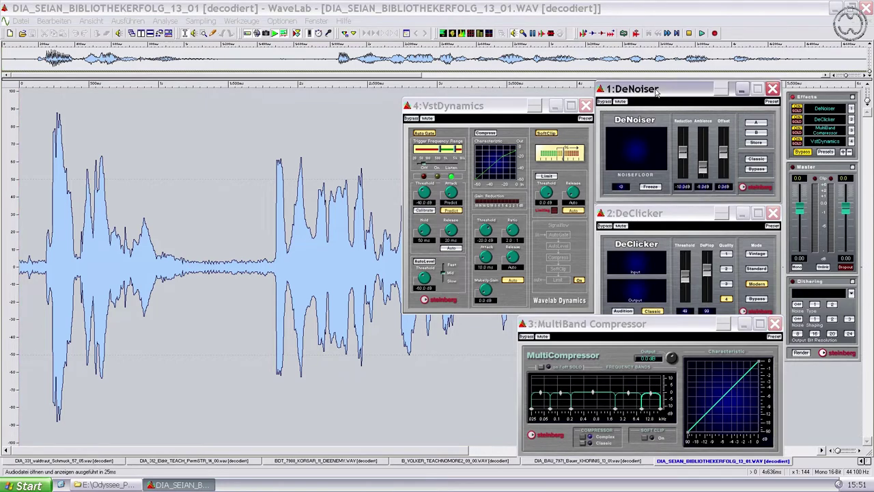
pyautogui.click(659, 214)
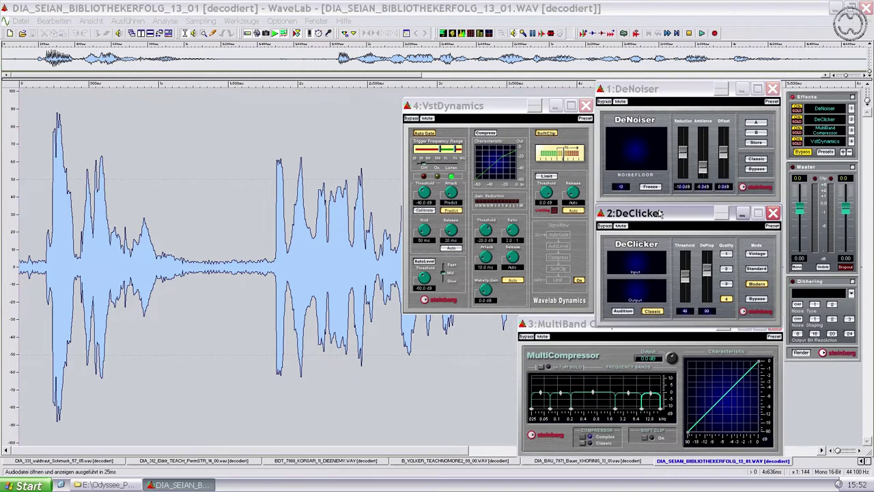
pyautogui.click(683, 99)
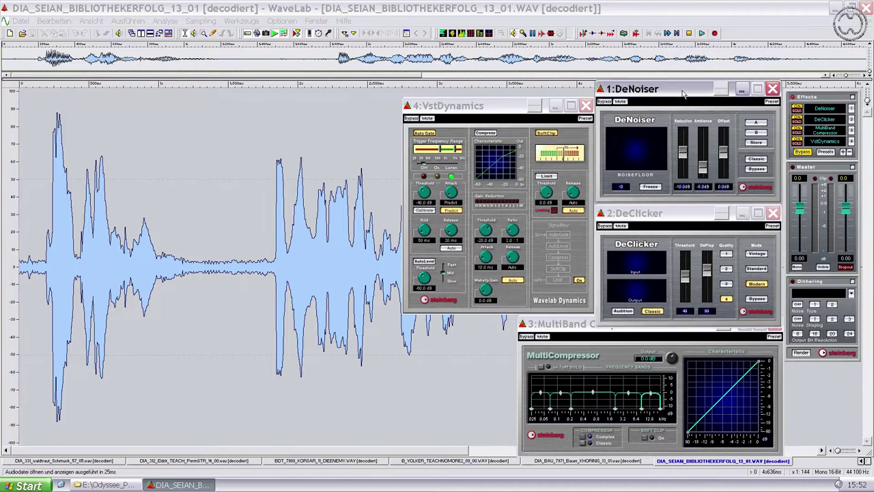
pyautogui.click(670, 208)
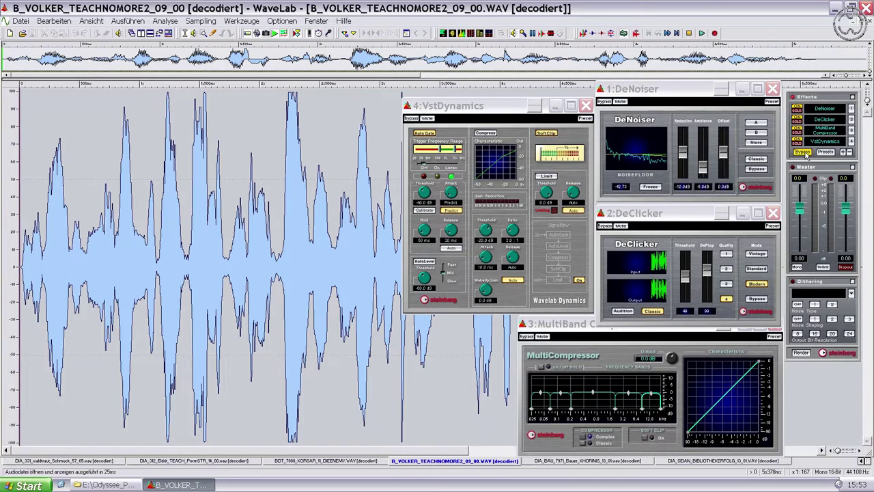
# - Play B_VOLKER_TEACHNOMORE2_09_00.WAV with the master effects bypassed and switch the bypass off during playback to compare
pyautogui.click(703, 34)
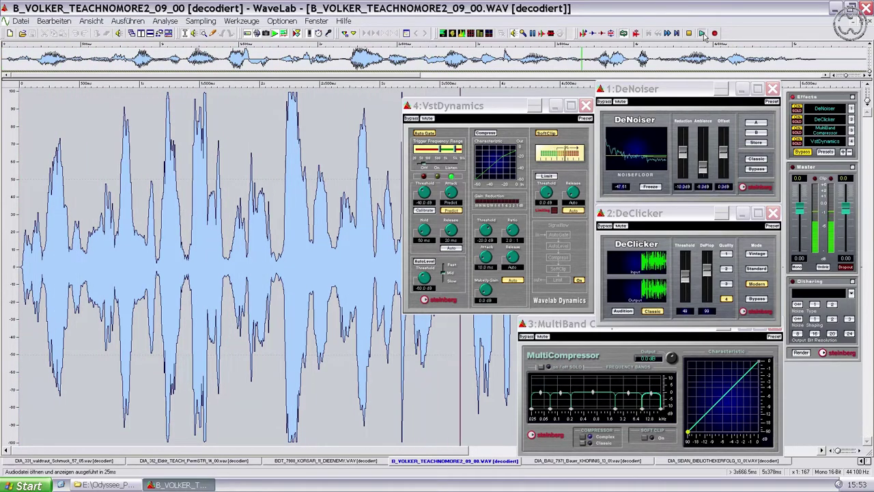
pyautogui.click(702, 33)
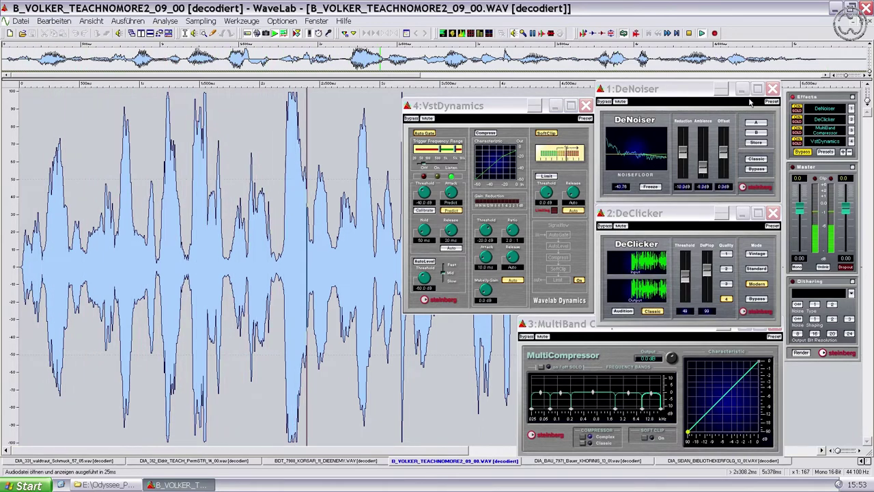
pyautogui.click(803, 154)
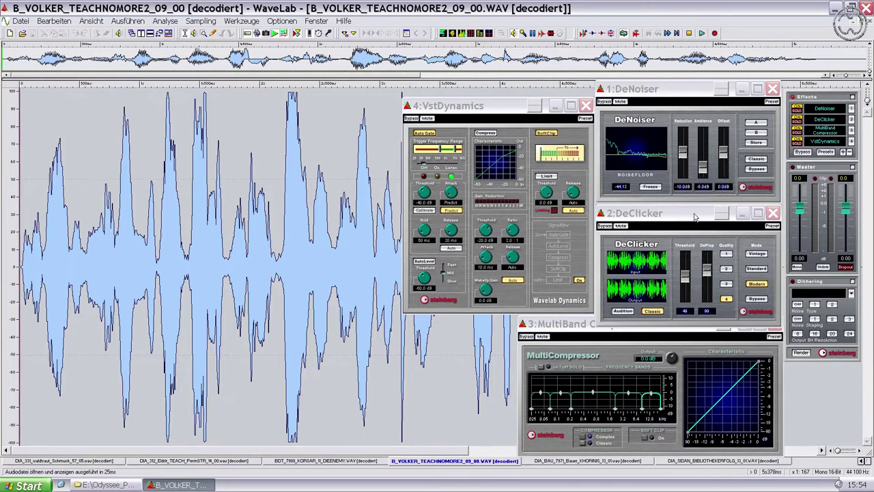
# - Enable Audition in the DeClicker, play the Volker take, and stop it and rewind to the start
pyautogui.click(622, 319)
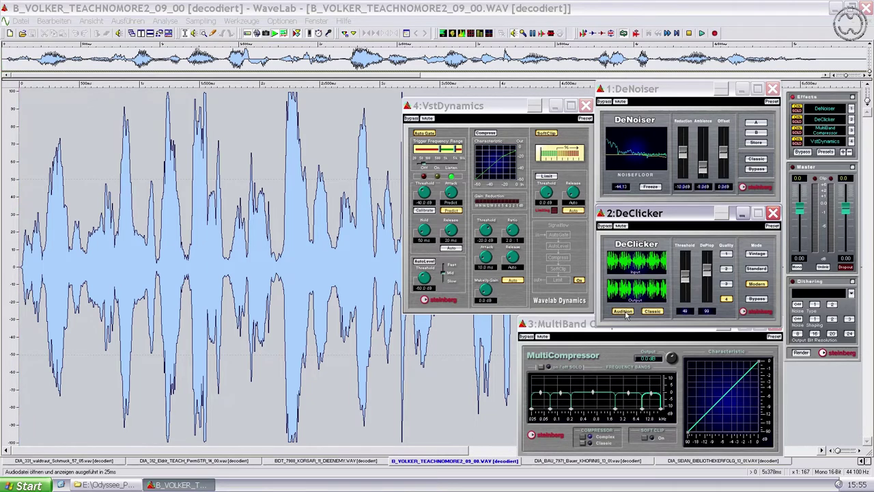
pyautogui.click(701, 33)
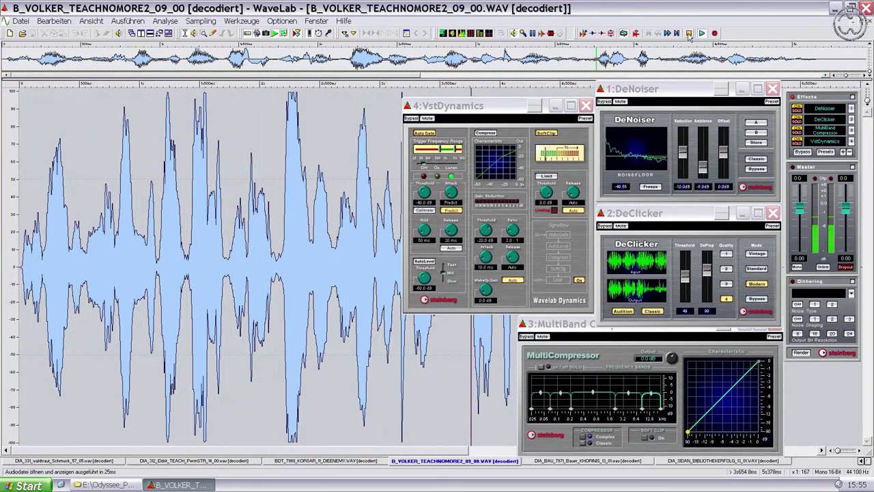
pyautogui.click(690, 34)
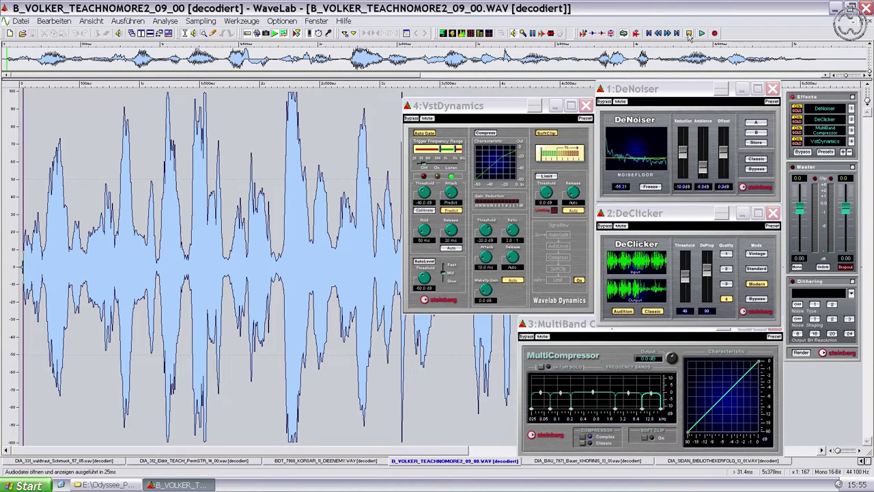
pyautogui.click(649, 34)
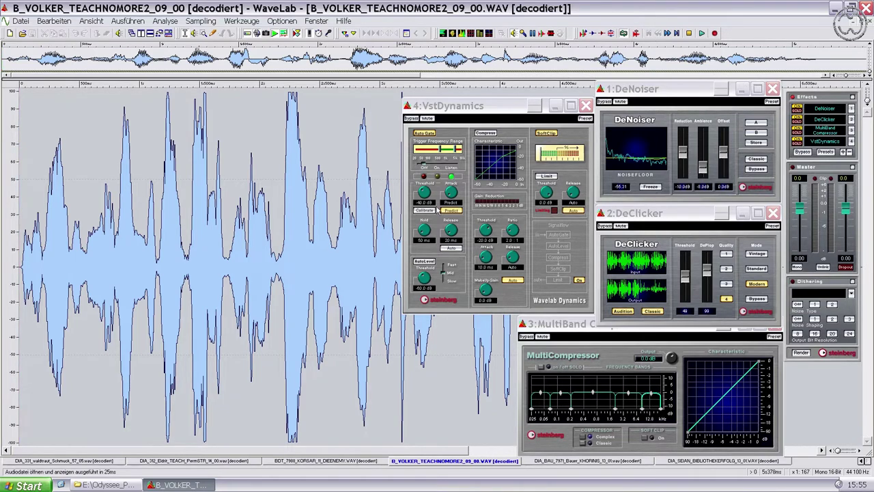
# - Bypass the master effects and play DIA_331_waldtraut_Schmuck_57_05.wav unprocessed
pyautogui.moveTo(287, 91)
pyautogui.mouseDown()
pyautogui.moveTo(306, 95)
pyautogui.moveTo(303, 104)
pyautogui.moveTo(295, 98)
pyautogui.moveTo(302, 101)
pyautogui.mouseUp()
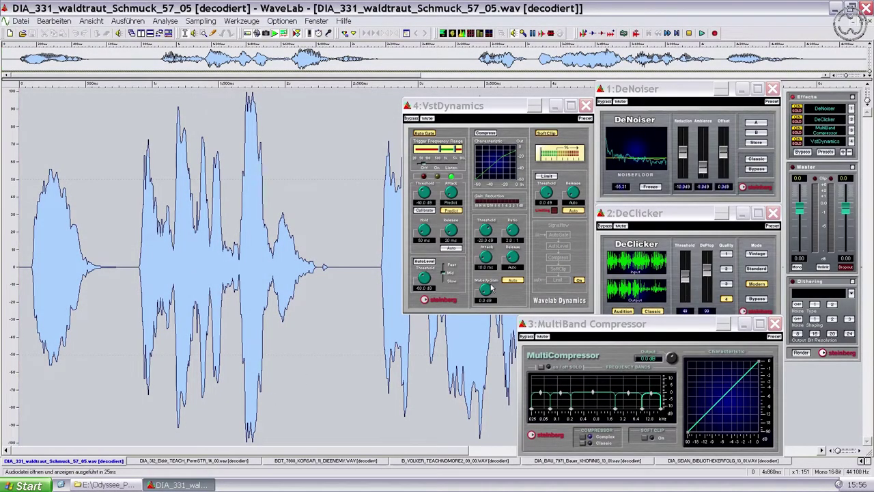
pyautogui.click(612, 331)
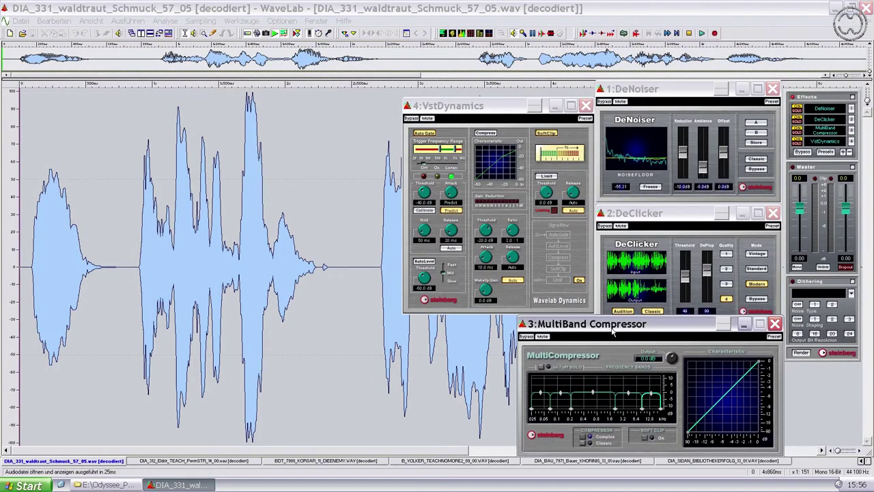
pyautogui.click(807, 155)
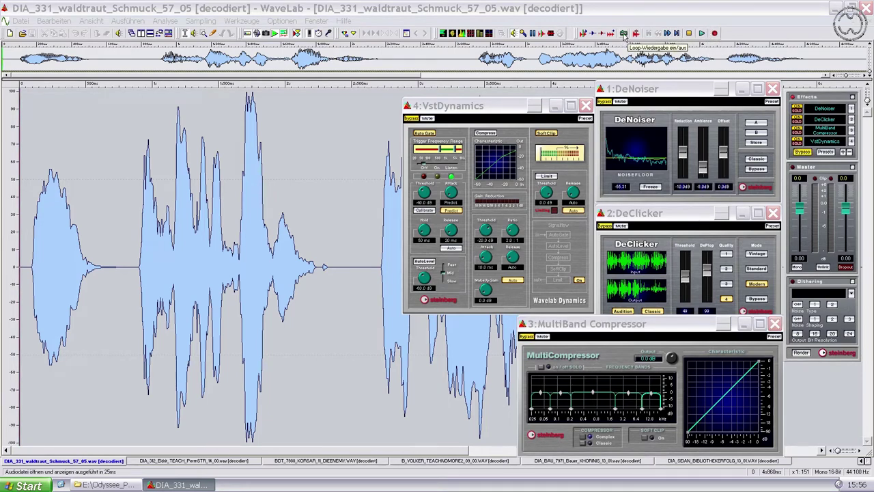
pyautogui.click(692, 36)
pyautogui.click(701, 33)
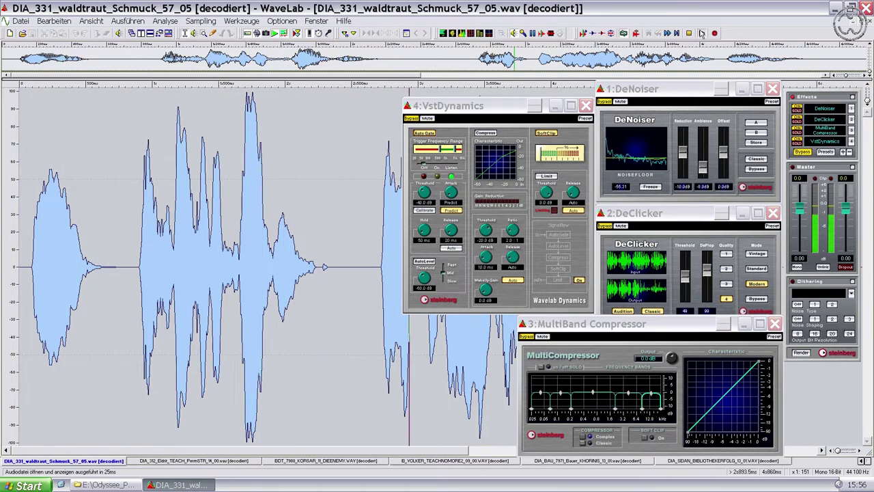
# - Stop DIA_331_waldtraut_Schmuck_57_05.wav, bring the MultiBand Compressor forward, and replay the take with the master effects active
pyautogui.click(689, 32)
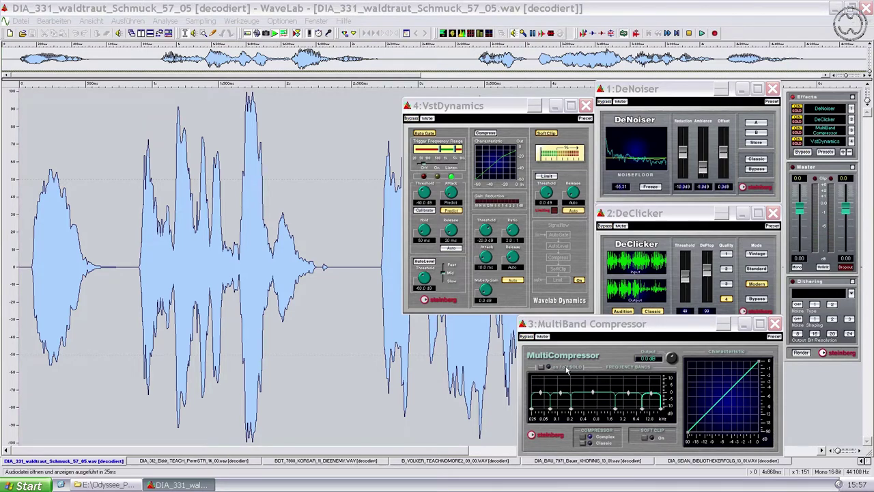
pyautogui.click(682, 330)
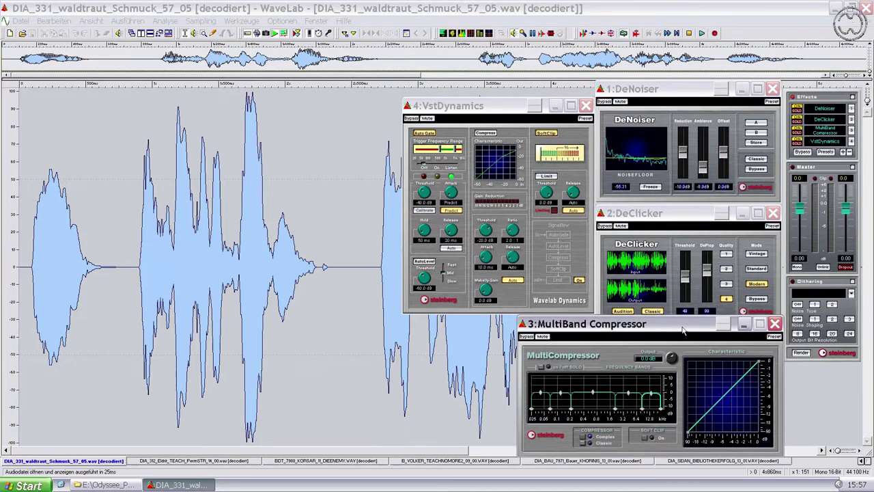
pyautogui.click(700, 33)
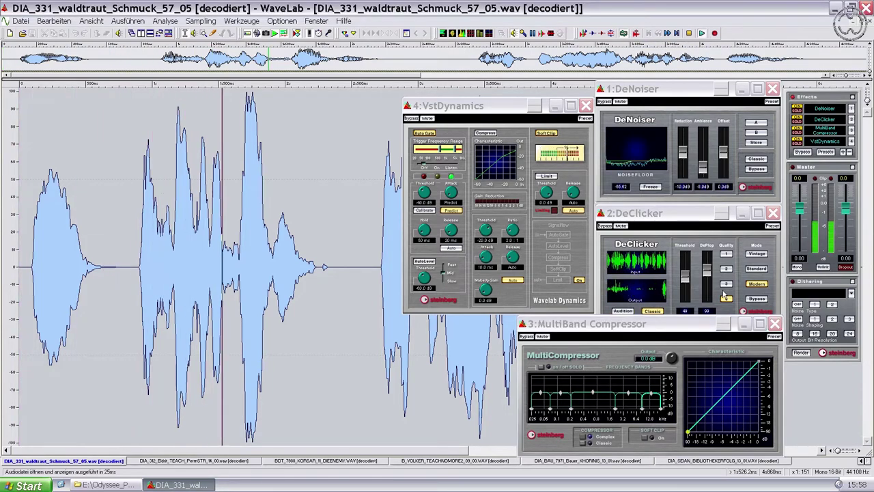
# - In the MultiBand Compressor, boost the two highest bands to about +5 and +10 dB and cut the three lower bands by a few dB
pyautogui.click(652, 390)
pyautogui.moveTo(652, 391); pyautogui.dragTo(631, 387)
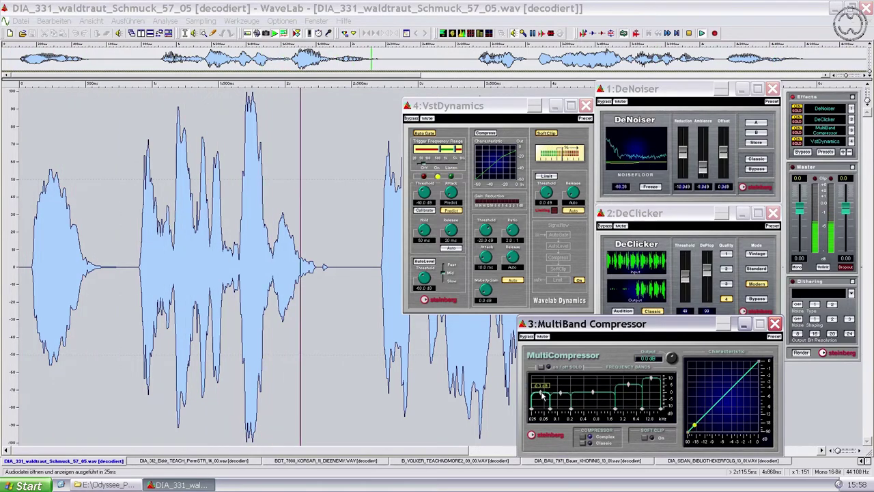
pyautogui.moveTo(545, 398); pyautogui.dragTo(593, 404)
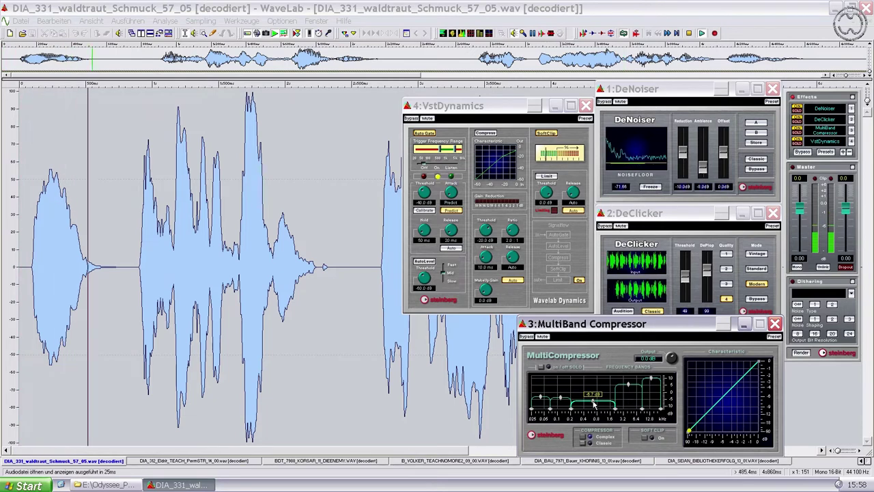
pyautogui.moveTo(542, 399); pyautogui.dragTo(593, 401)
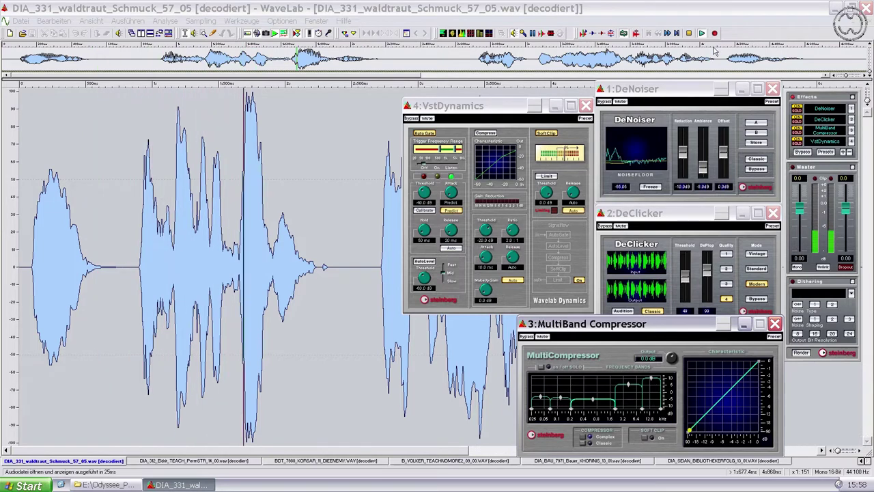
# - Stop and rewind the Waldtraut take, play it with the master effects bypassed, and replay it with the bypass off to compare
pyautogui.click(690, 34)
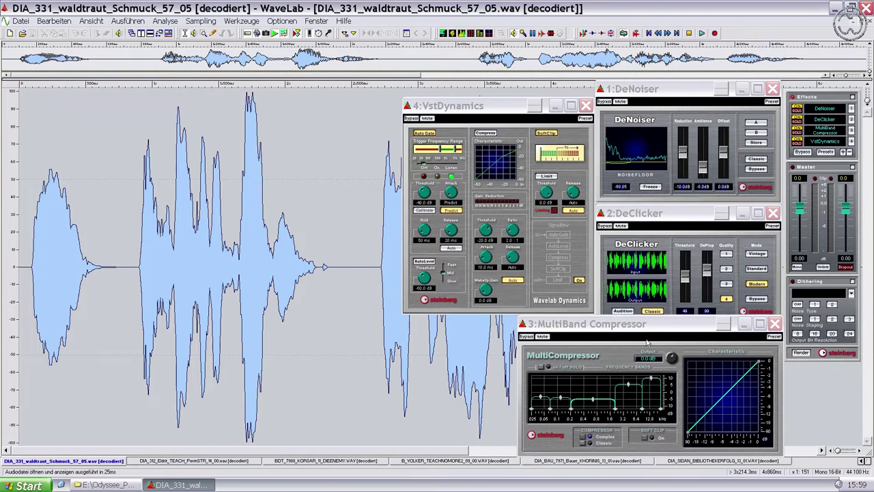
pyautogui.click(648, 37)
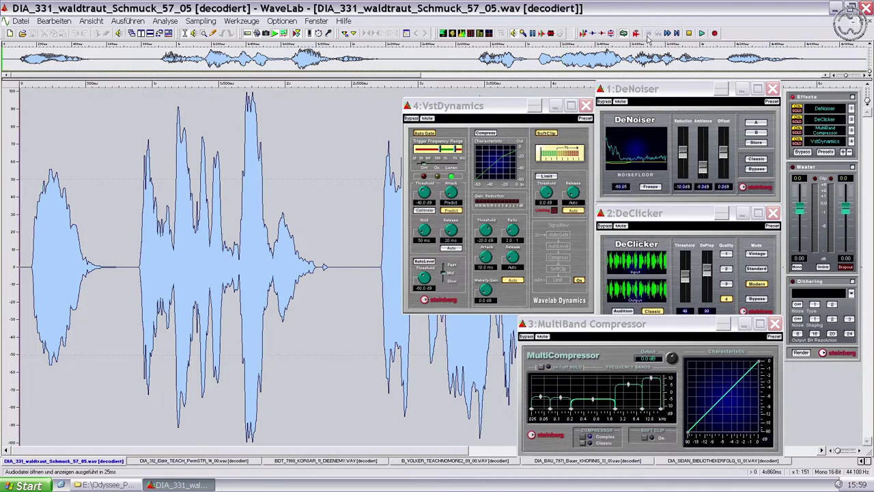
pyautogui.click(800, 152)
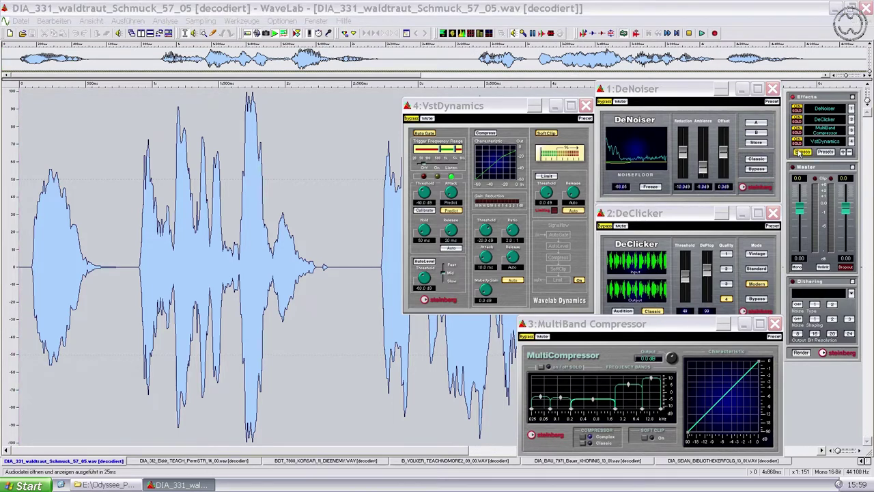
pyautogui.click(702, 34)
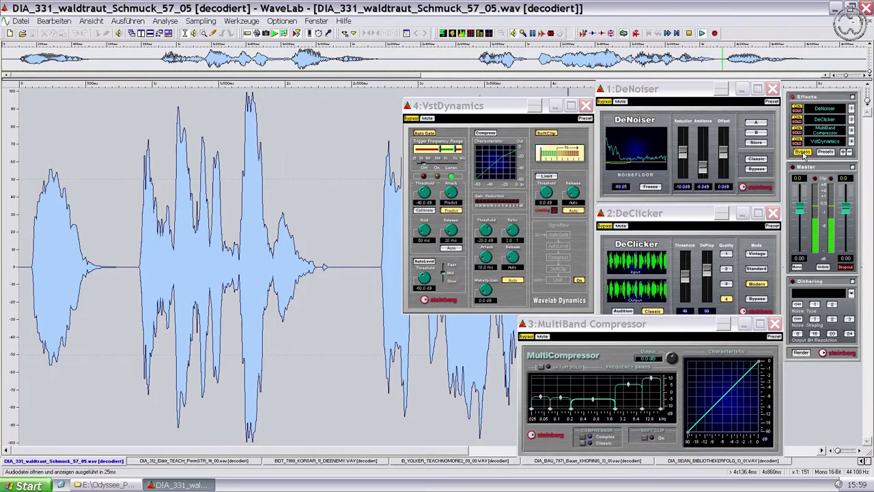
pyautogui.click(804, 156)
pyautogui.press('space')
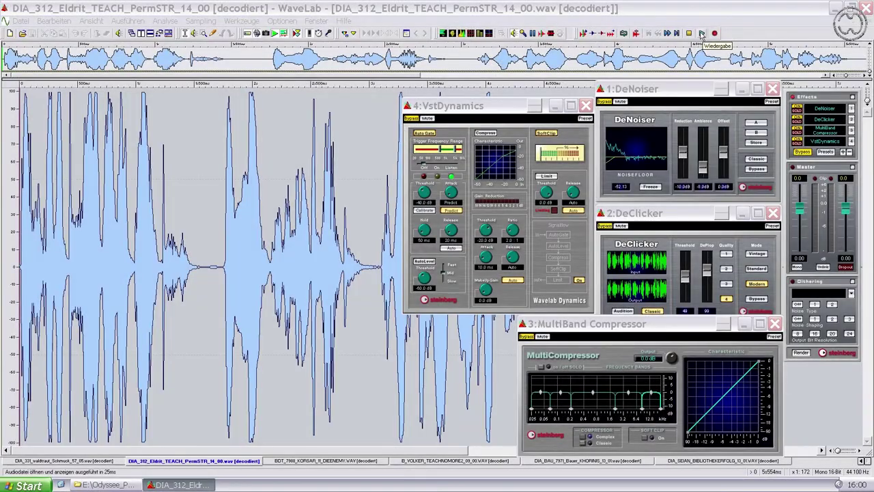
# - Play DIA_312_Eldrit_TEACH_PermSTR_14_00.wav with the effects bypassed, stop it, and restart playback with the effects active
pyautogui.click(701, 34)
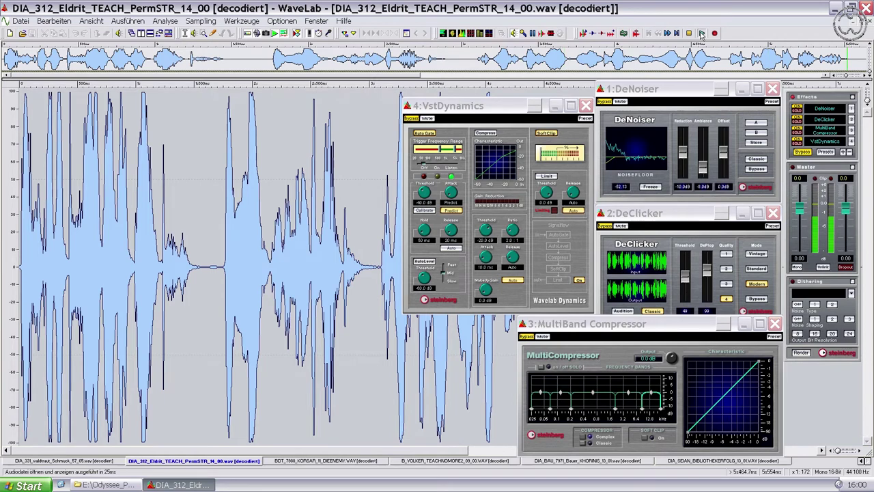
pyautogui.click(689, 33)
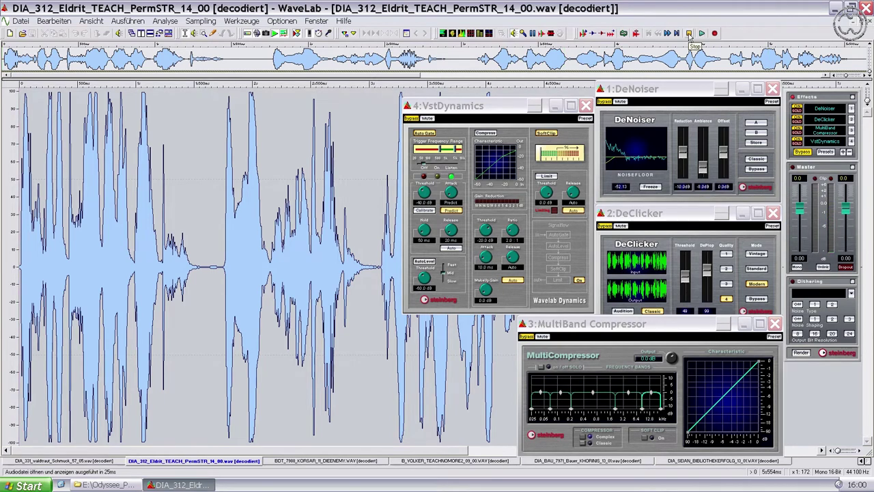
pyautogui.click(680, 321)
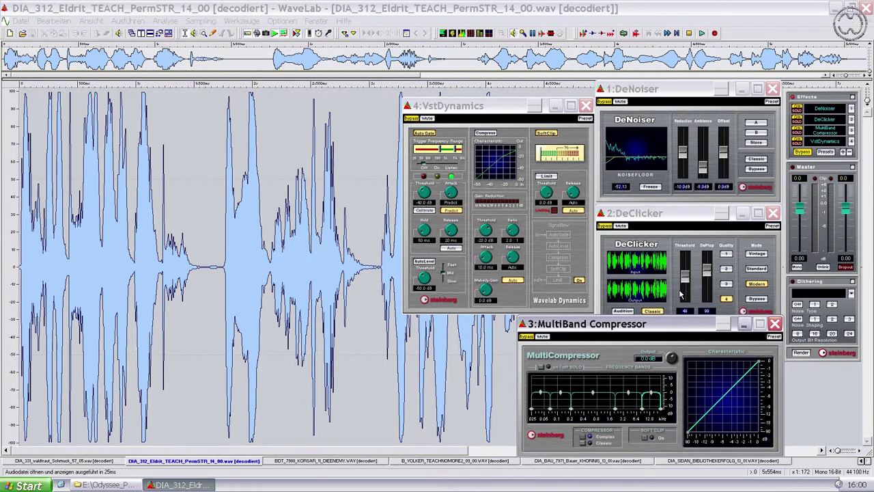
pyautogui.click(701, 34)
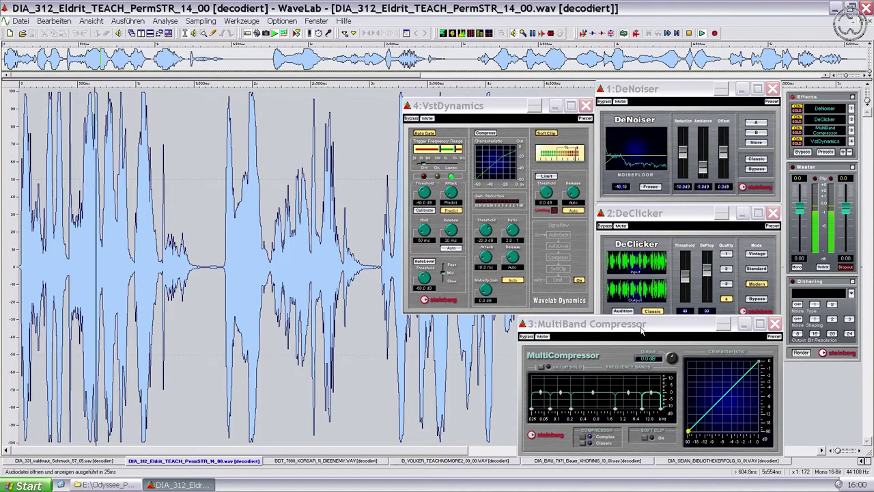
# - In the MultiBand Compressor, cut the mid band to its minimum, boost the second band slightly, and lower the first and fourth bands
pyautogui.moveTo(592, 394); pyautogui.dragTo(560, 390)
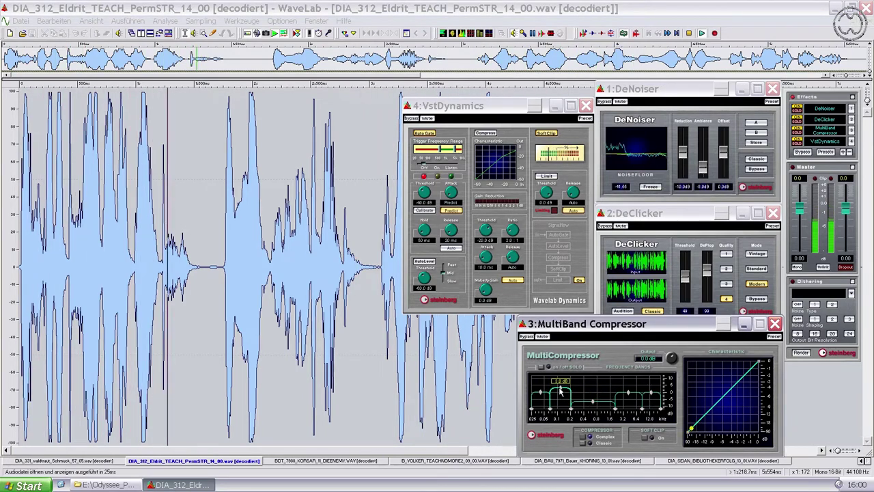
pyautogui.moveTo(633, 403); pyautogui.dragTo(630, 403)
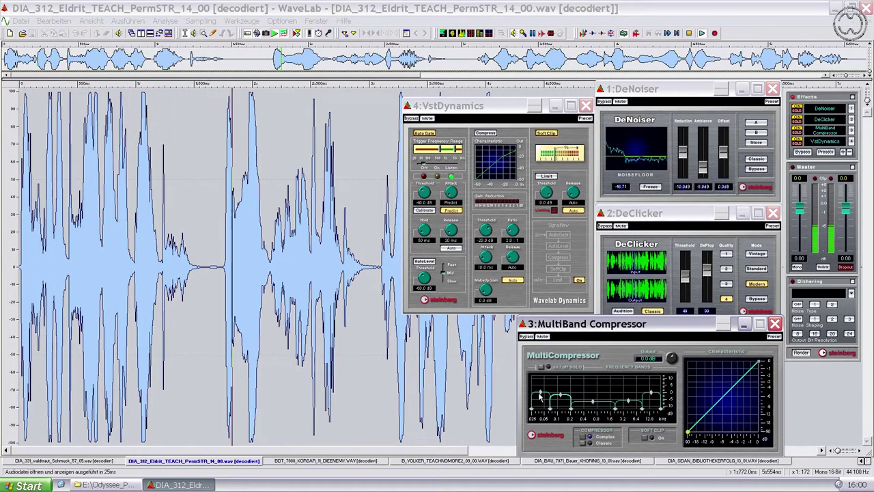
pyautogui.moveTo(561, 398); pyautogui.dragTo(562, 392)
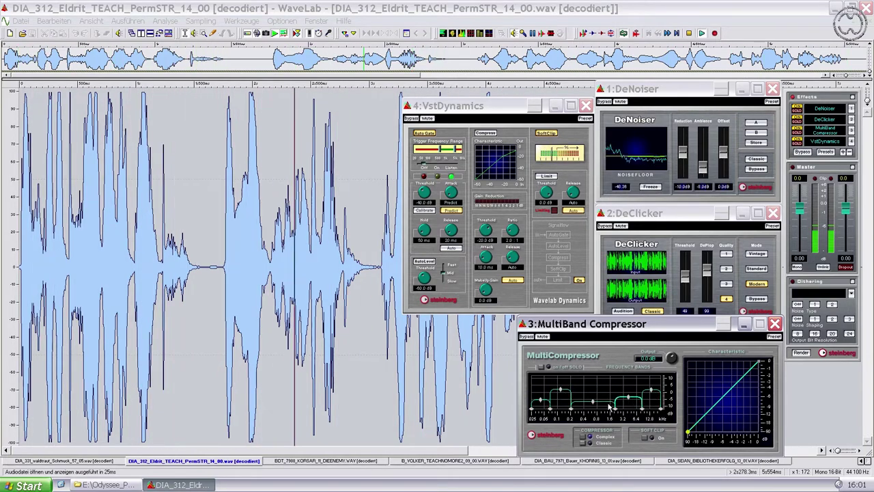
pyautogui.moveTo(594, 407); pyautogui.dragTo(594, 410)
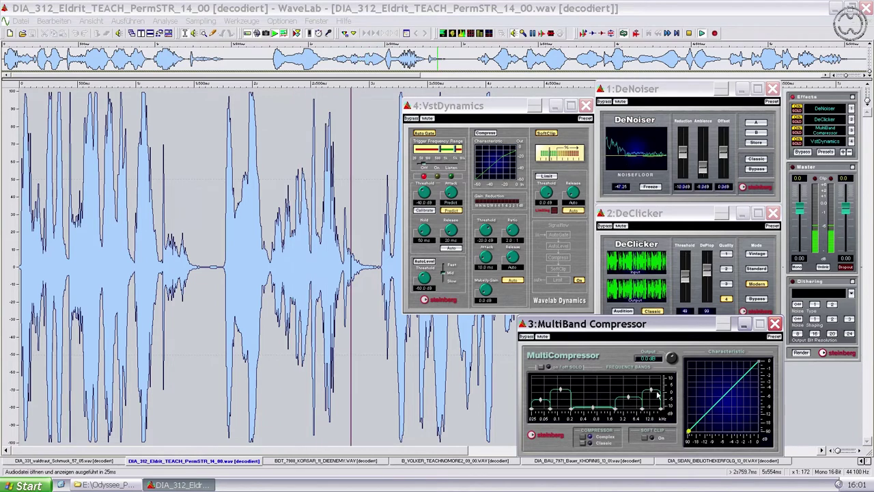
# - Raise the highest compressor band to about +4 dB, lower the second, raise the fourth slightly, fine-tune the lowest, and stop playback
pyautogui.click(653, 391)
pyautogui.moveTo(654, 391); pyautogui.dragTo(654, 389)
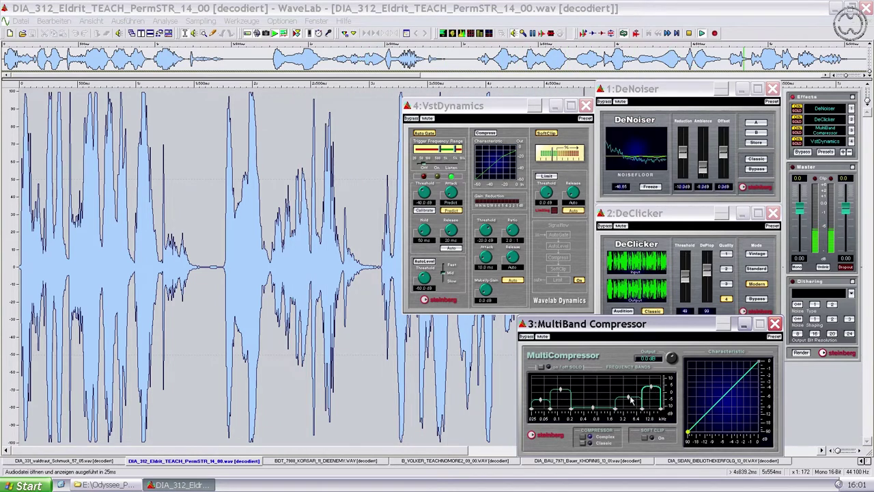
pyautogui.click(564, 395)
pyautogui.click(630, 398)
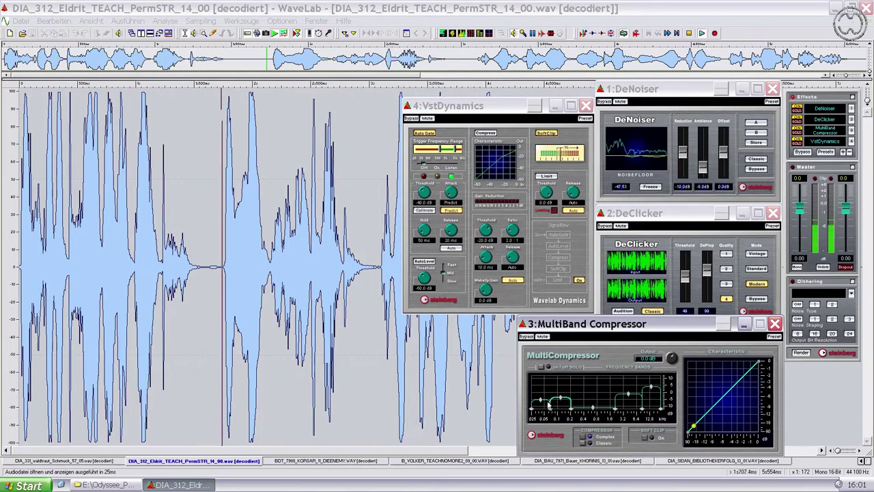
pyautogui.click(544, 403)
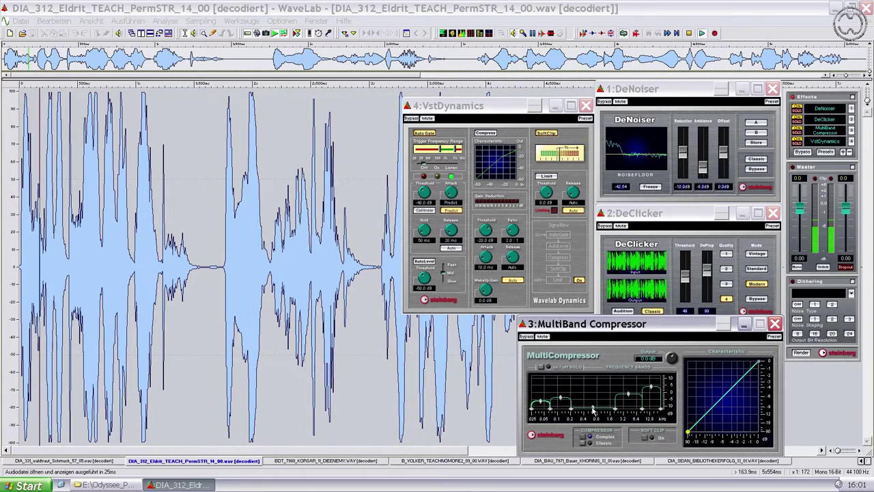
pyautogui.click(690, 33)
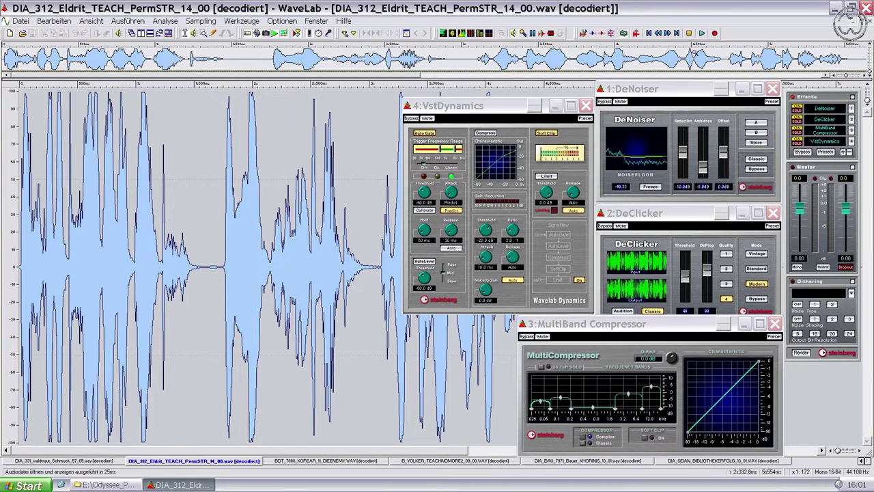
# - Rewind the Eldrit take and play it once with the master effects bypassed and once with them active, and stop it
pyautogui.click(648, 33)
pyautogui.press('space')
pyautogui.click(802, 152)
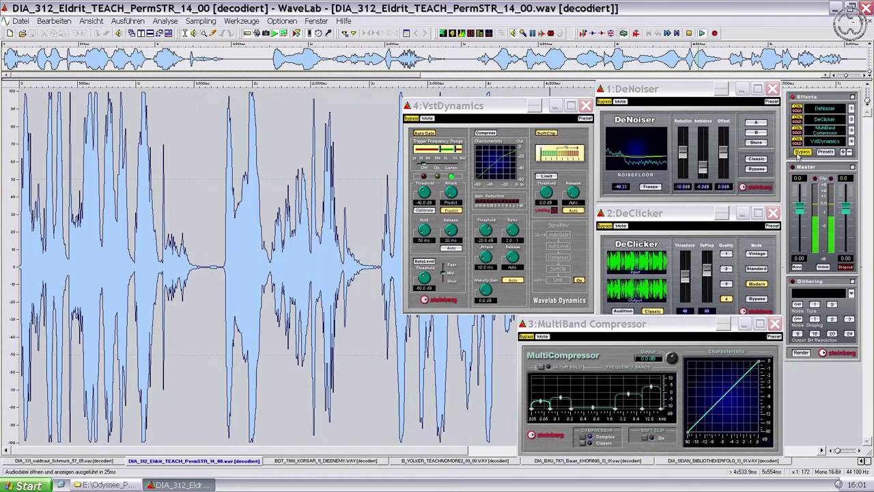
pyautogui.press('space')
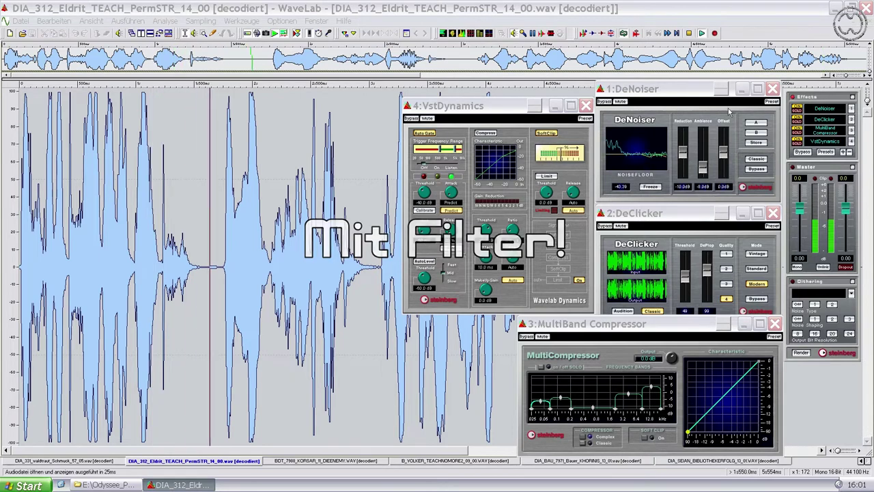
pyautogui.click(688, 33)
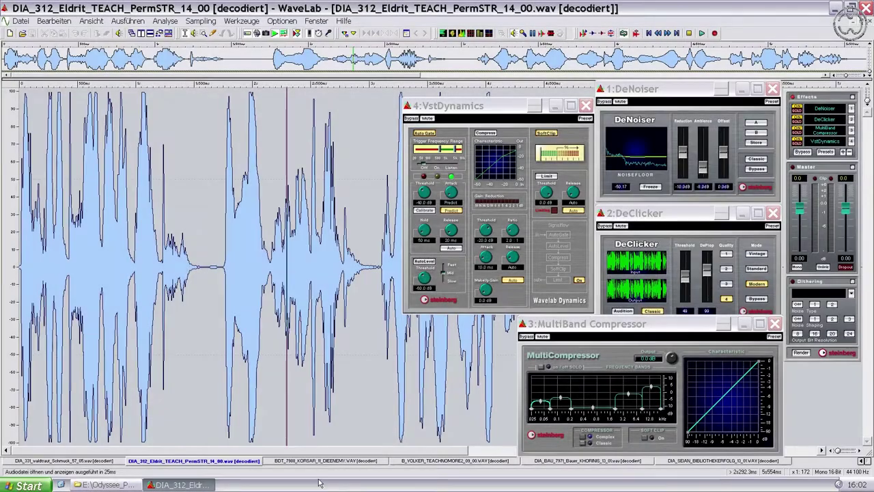
# - Switch to BDT_7988_KORSAR_11_DIEENEMY.WAV and return all MultiBand Compressor bands to about 0 dB
pyautogui.click(286, 463)
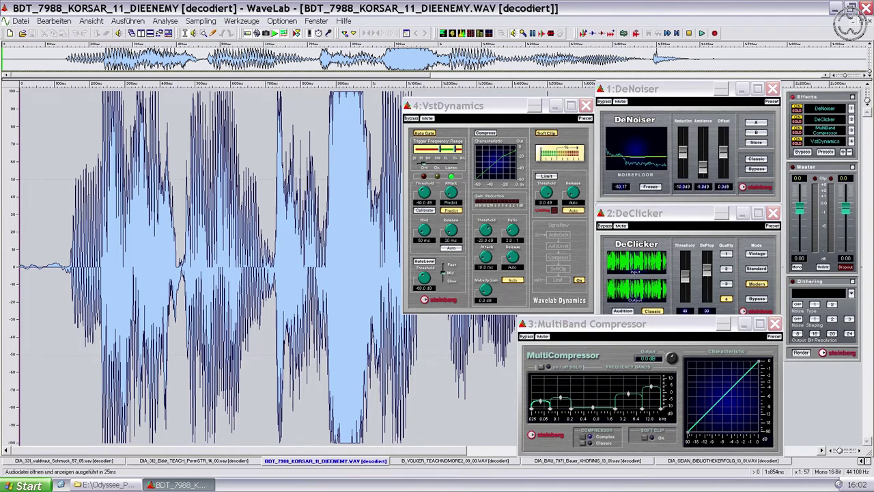
pyautogui.moveTo(560, 399); pyautogui.dragTo(593, 394)
pyautogui.moveTo(654, 394); pyautogui.dragTo(654, 393)
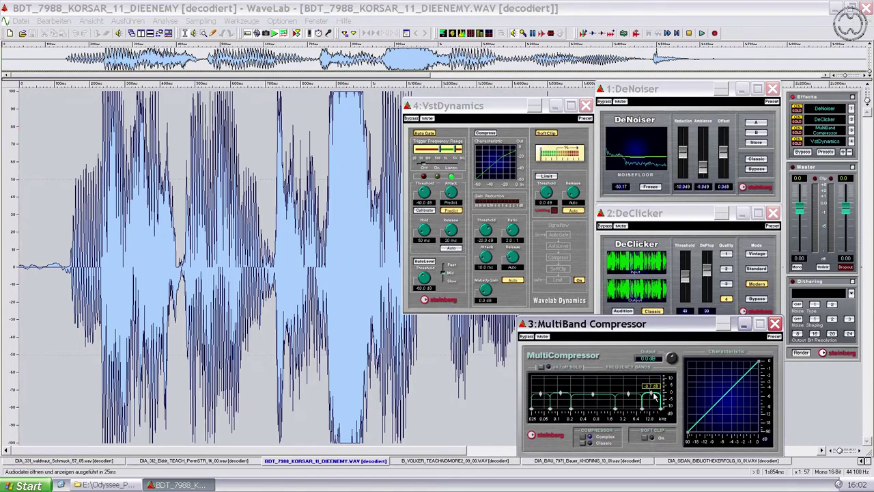
# - Bypass the master effects and play the Korsar take unprocessed
pyautogui.click(729, 43)
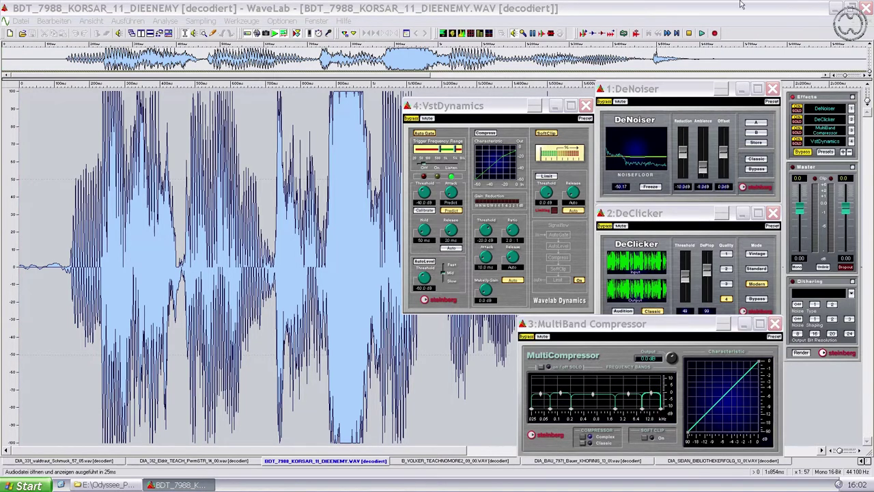
pyautogui.click(701, 34)
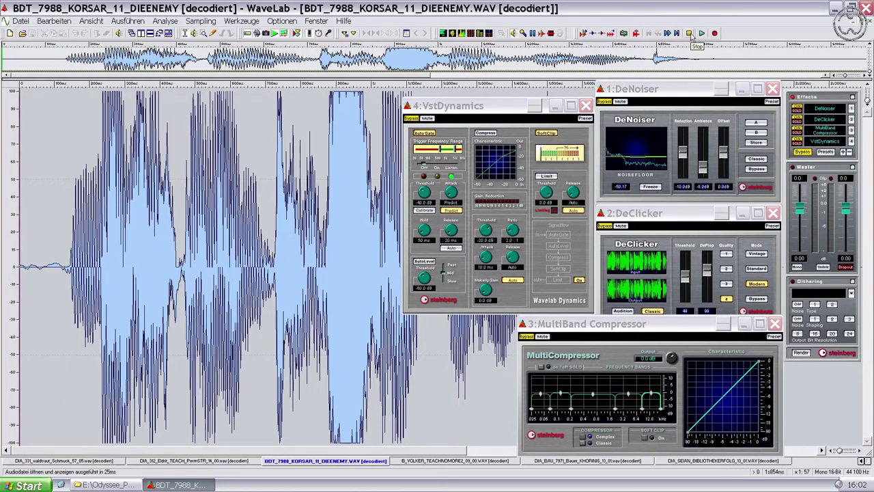
# - Enable Audition in the DeClicker, play the Korsar take with the effect bypass off, and disable Audition again
pyautogui.click(622, 312)
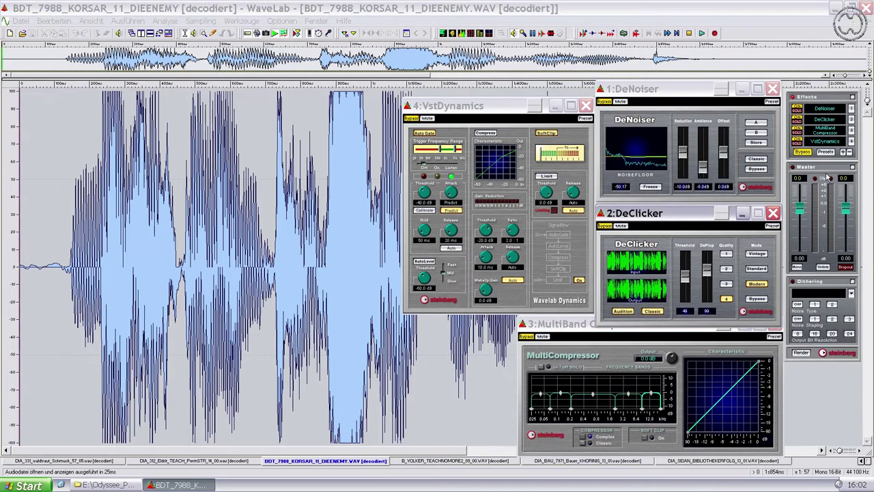
pyautogui.click(803, 153)
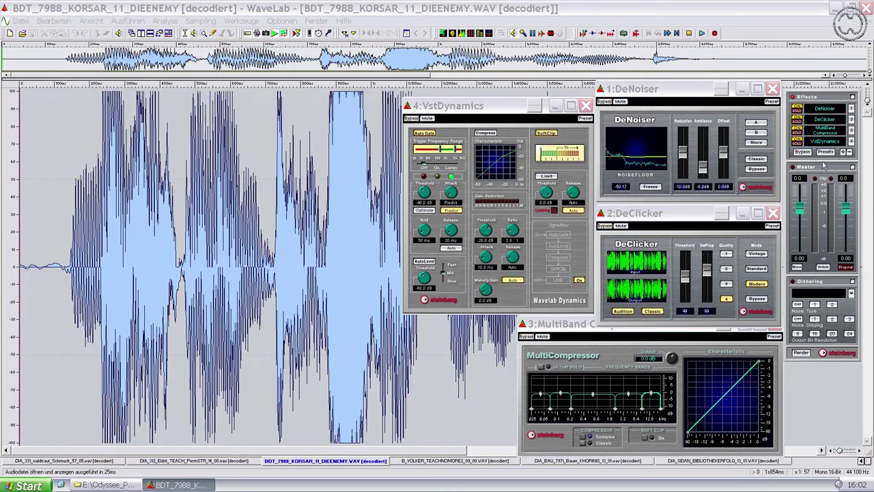
pyautogui.click(703, 34)
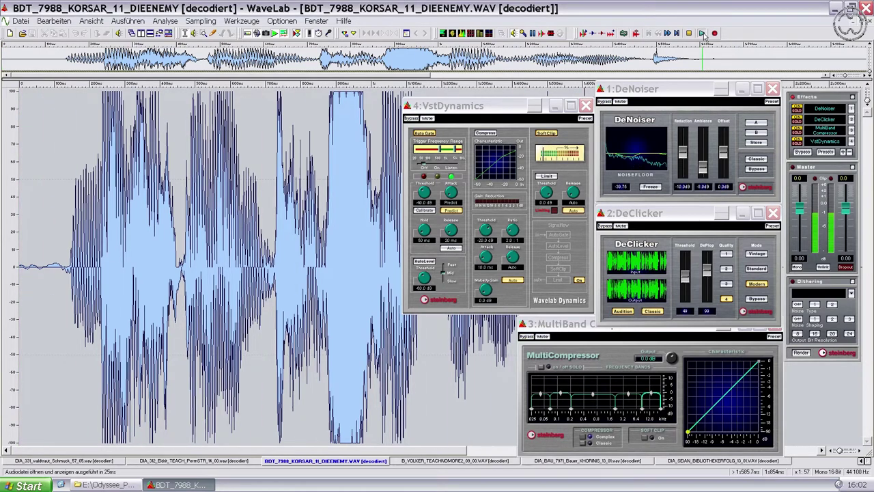
pyautogui.click(703, 33)
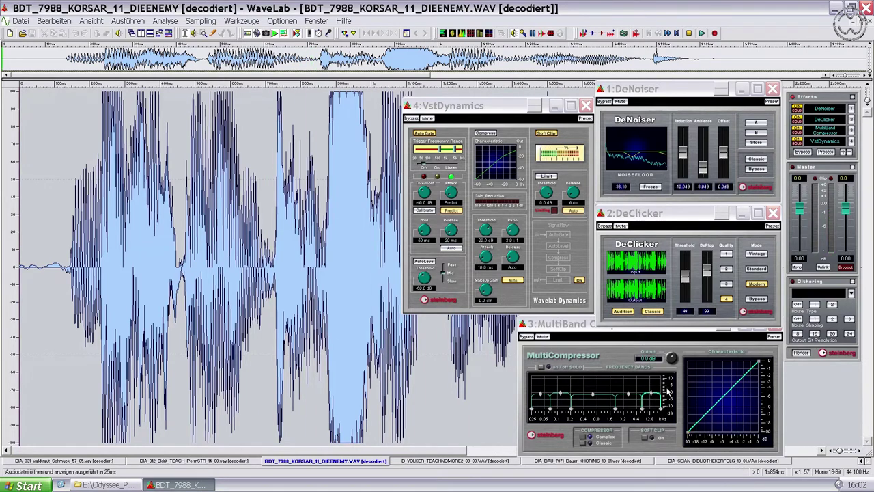
pyautogui.click(691, 217)
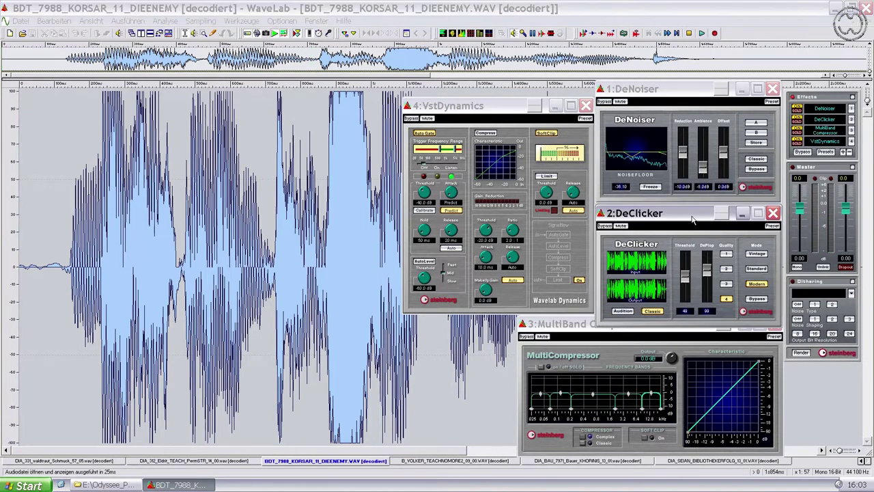
# - Switch to DIA_SEIAN_BIBLIOTHEKERFOLG_13_01.WAV and play it with the master effects bypassed
pyautogui.click(572, 334)
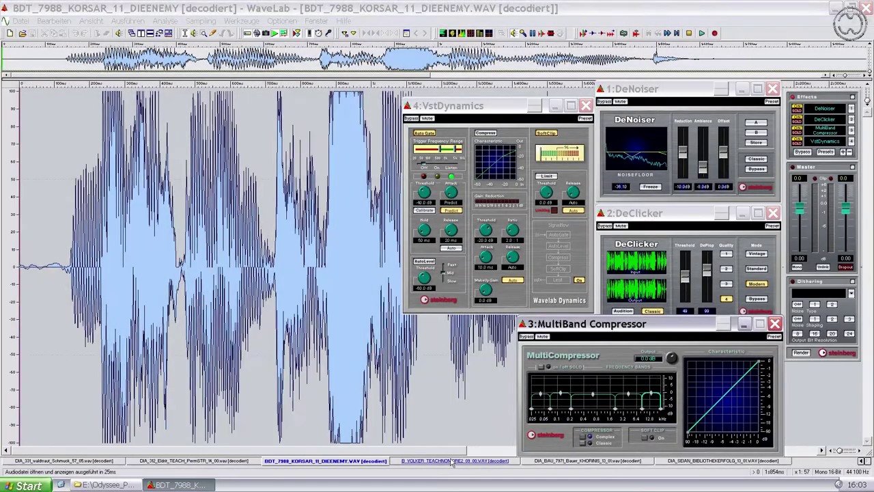
pyautogui.click(452, 461)
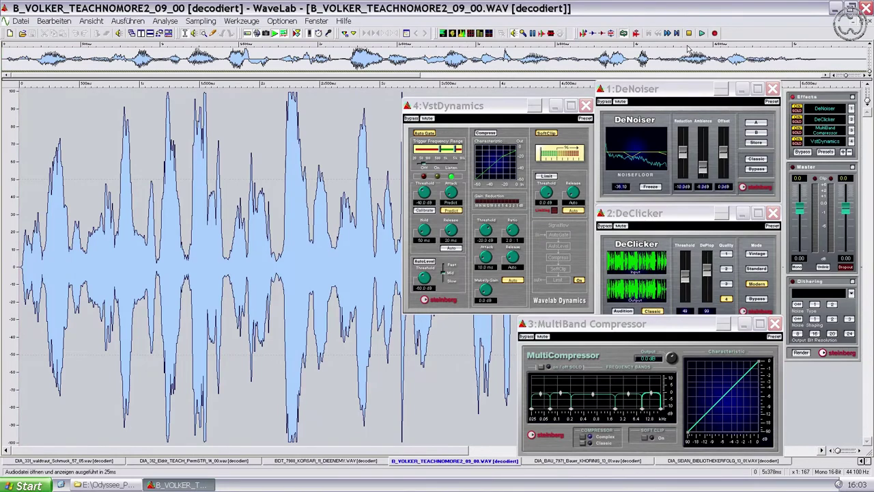
pyautogui.click(723, 461)
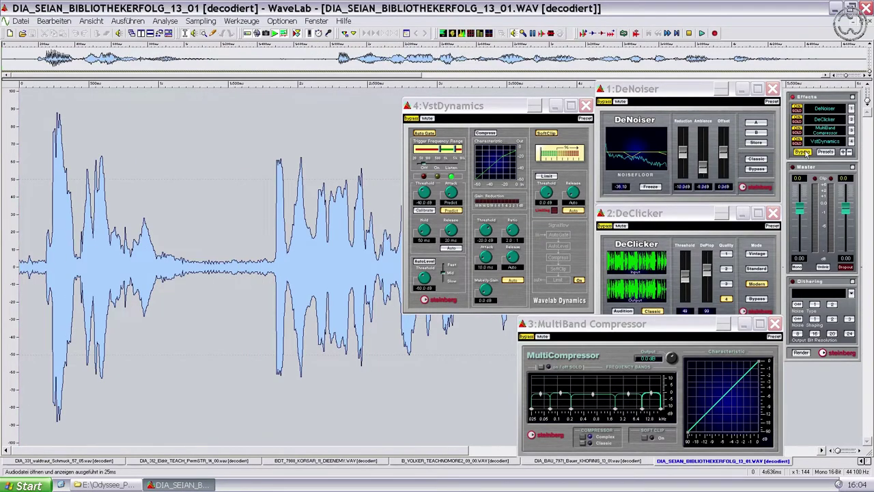
pyautogui.click(702, 33)
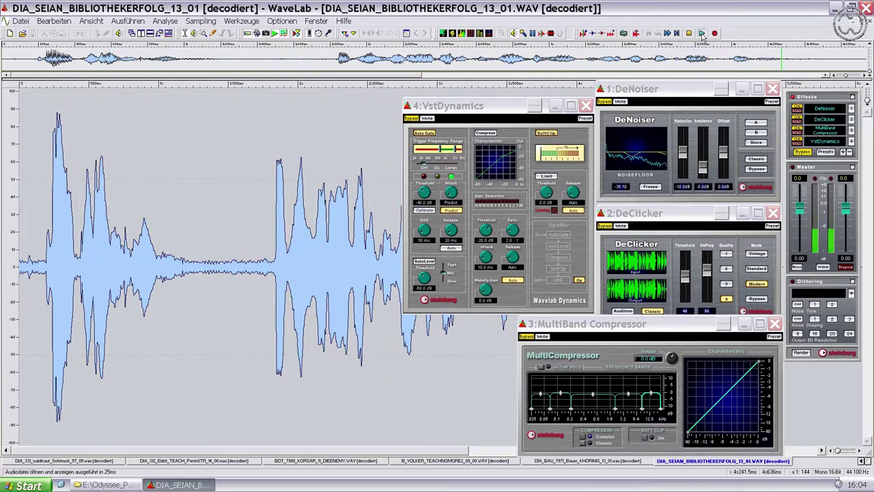
# - Reactivate the master effects and set the VstDynamics Auto Gate threshold to -35.5 dB
pyautogui.click(844, 153)
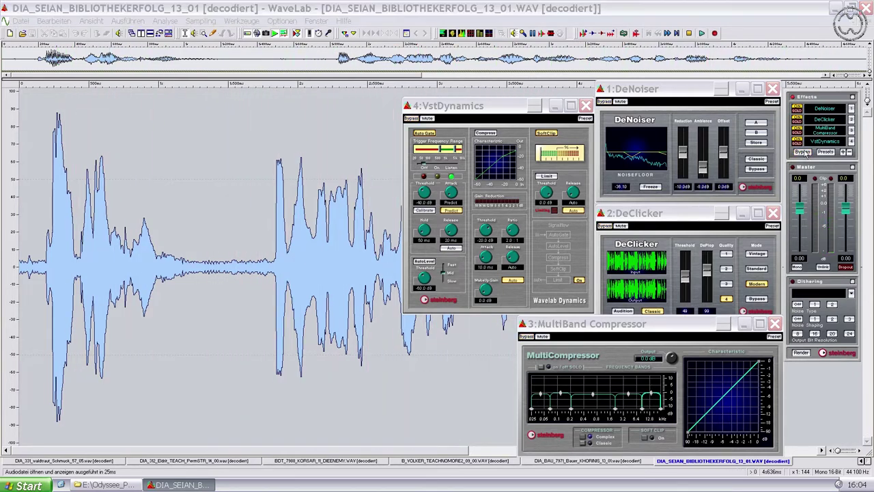
pyautogui.click(486, 107)
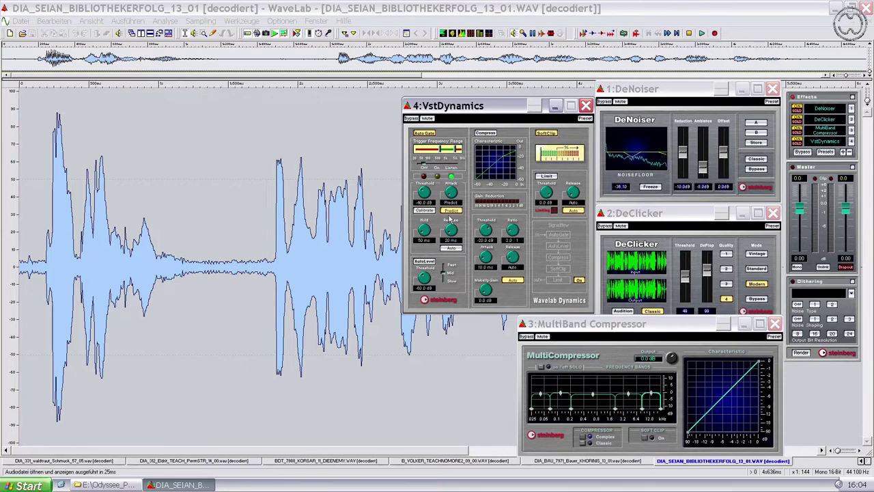
pyautogui.moveTo(428, 196); pyautogui.dragTo(429, 192)
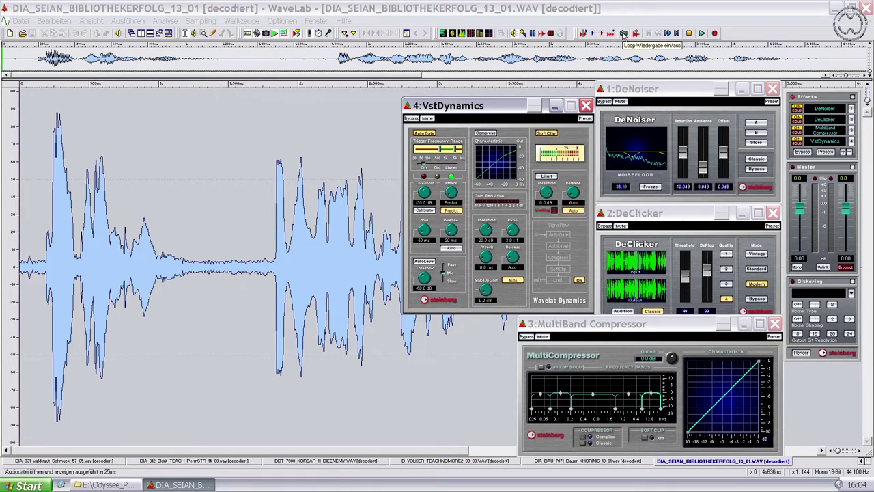
# - While playing the Seian take through the effects, raise the MultiBand Compressor's second band to about 3 dB and lower the first and fourth bands slightly
pyautogui.click(619, 39)
pyautogui.click(701, 32)
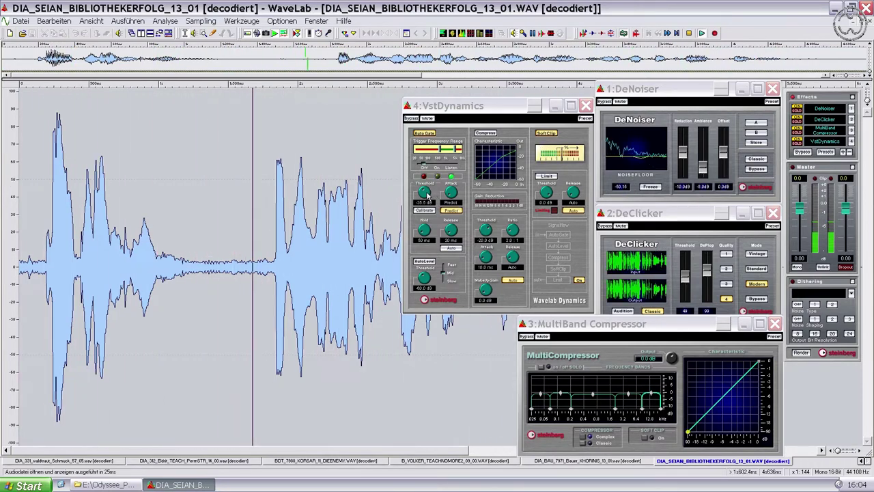
pyautogui.moveTo(562, 395); pyautogui.dragTo(559, 387)
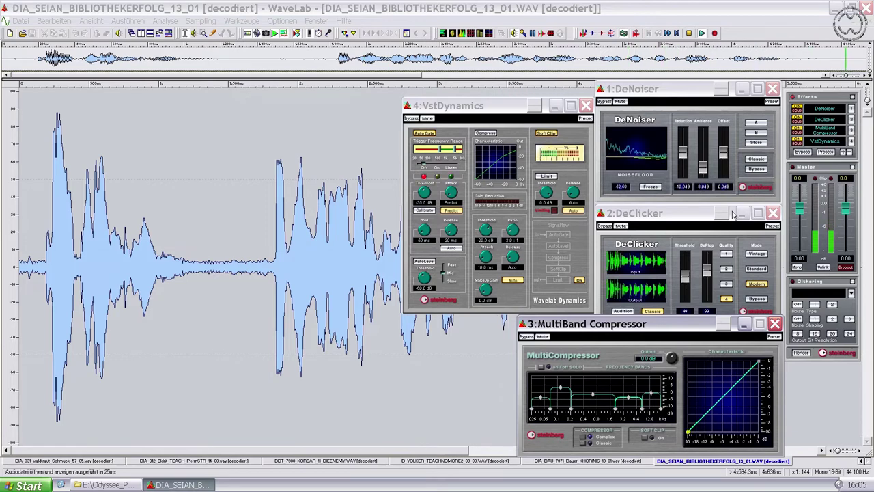
# - Compare the Seian take with and without the effect bypass, rewind it, and select the quiet 552 ms pause after the first phrase
pyautogui.click(802, 152)
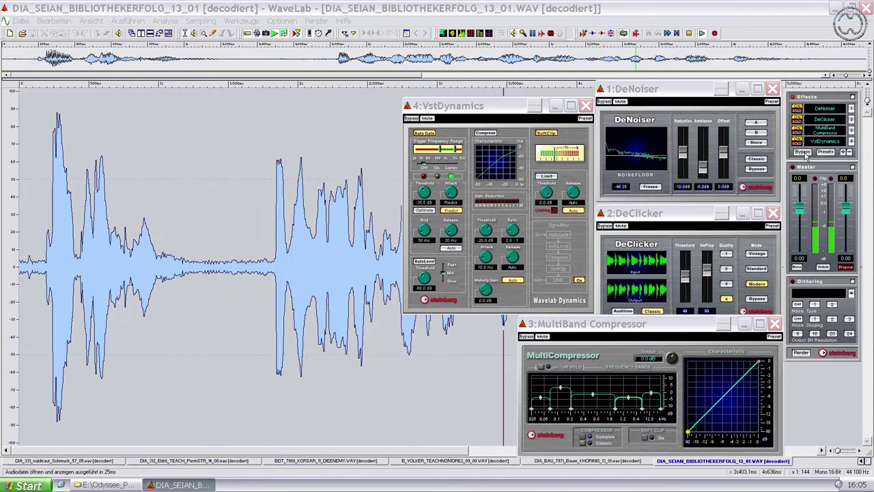
pyautogui.click(644, 34)
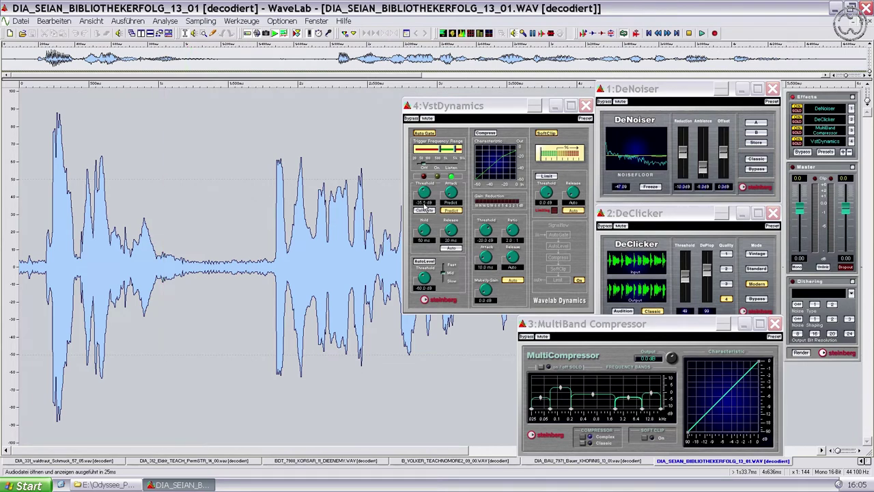
pyautogui.moveTo(194, 268); pyautogui.dragTo(269, 268)
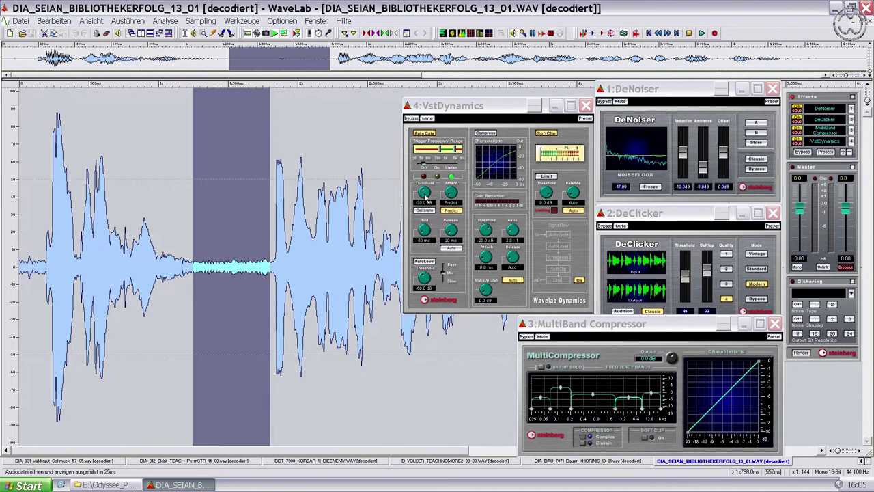
pyautogui.moveTo(45, 220); pyautogui.dragTo(76, 220)
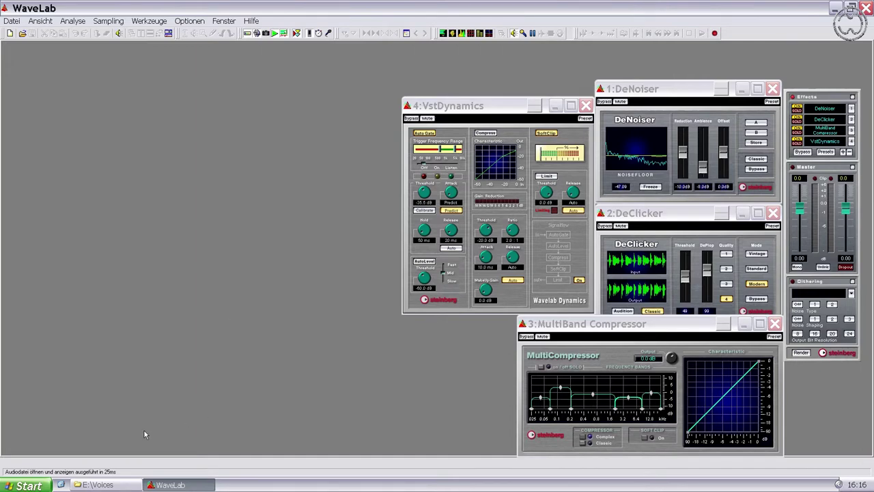
# - Load the largest file of E:\Voices\voice50BauerJohann, DIA_JOHANN_SCHWIEGERSOHNABSCHLUSS_05_04.WAV, from Windows Explorer into WaveLab
pyautogui.click(98, 484)
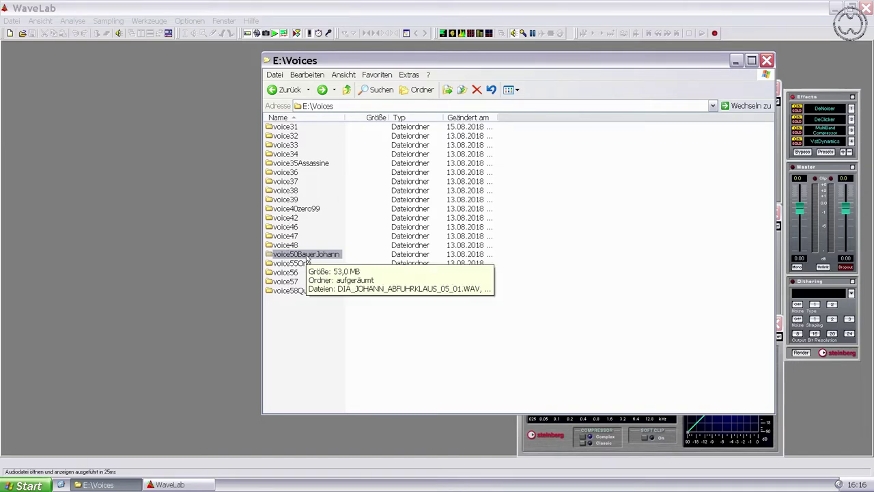
pyautogui.doubleClick(308, 257)
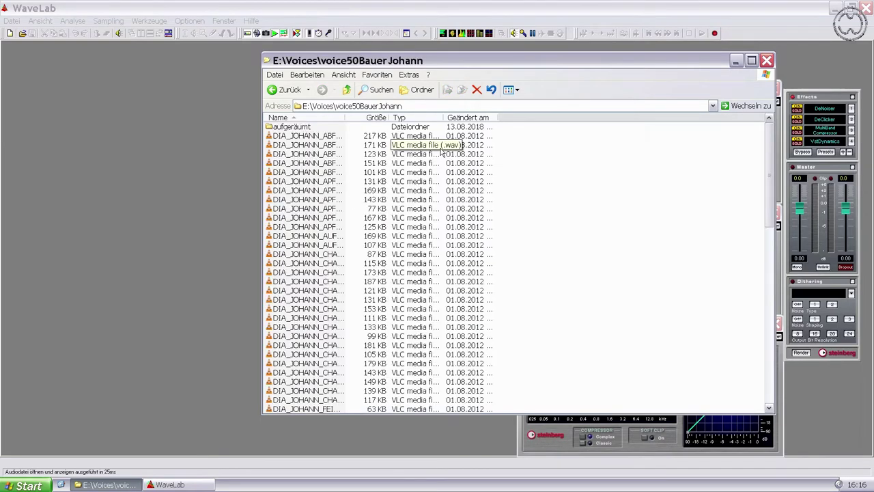
pyautogui.click(376, 119)
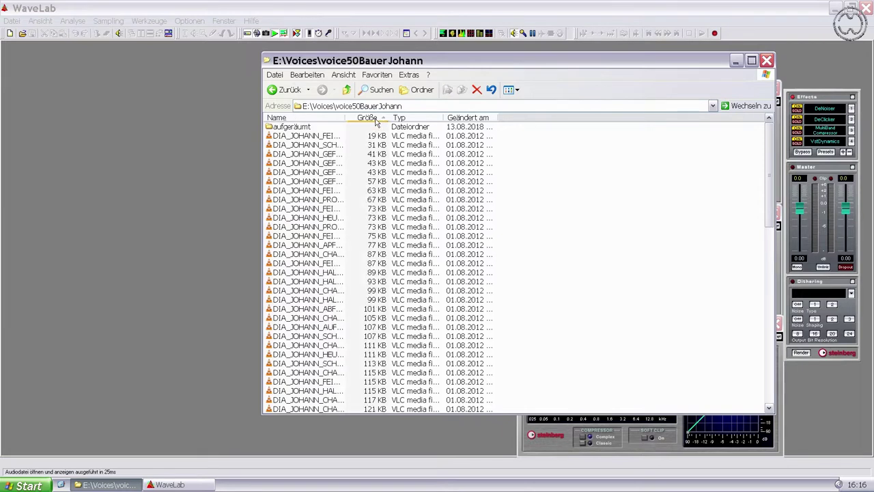
pyautogui.click(376, 119)
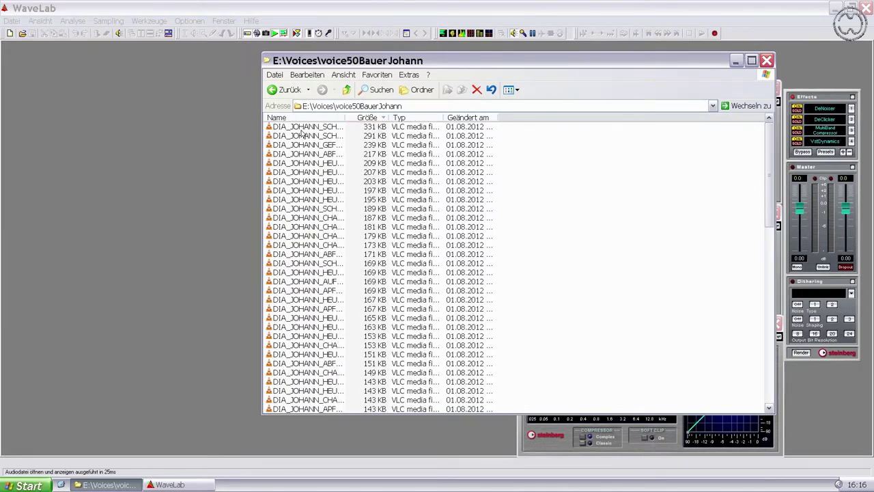
pyautogui.moveTo(310, 132); pyautogui.dragTo(173, 120)
pyautogui.click(177, 100)
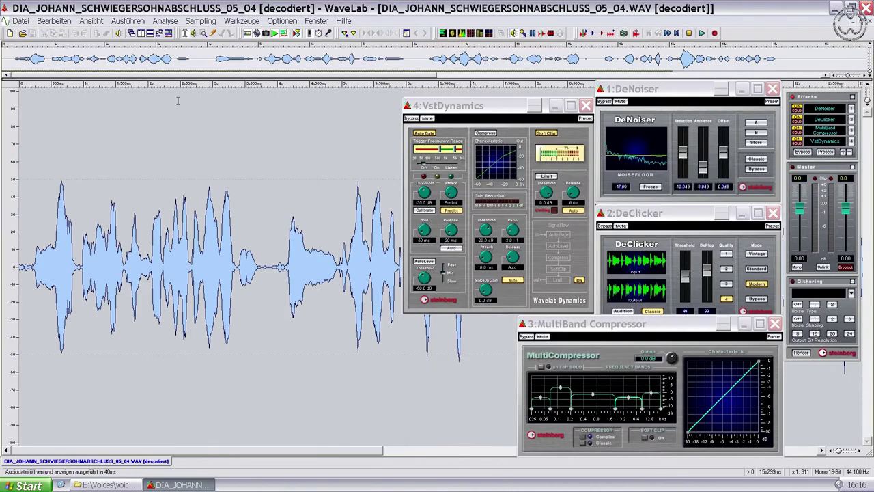
# - Select the whole Johann waveform and normalize its level to a maximum of 0.000 dB
pyautogui.doubleClick(164, 197)
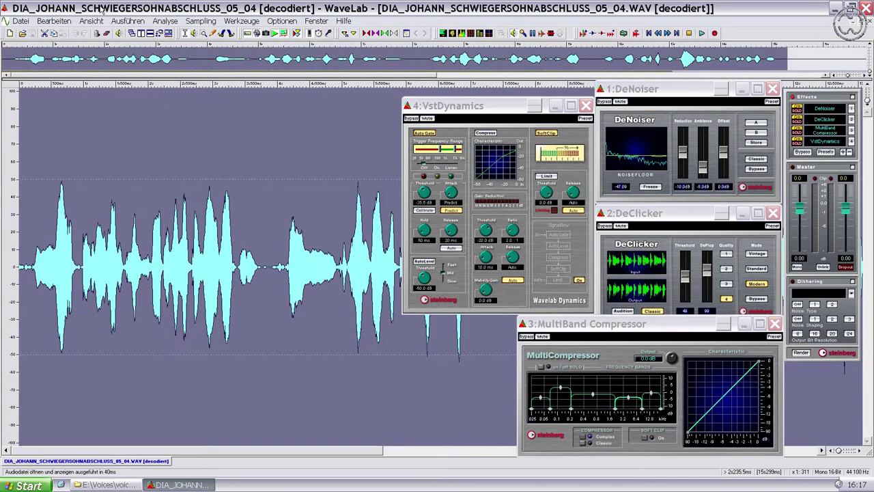
pyautogui.click(128, 21)
pyautogui.click(123, 32)
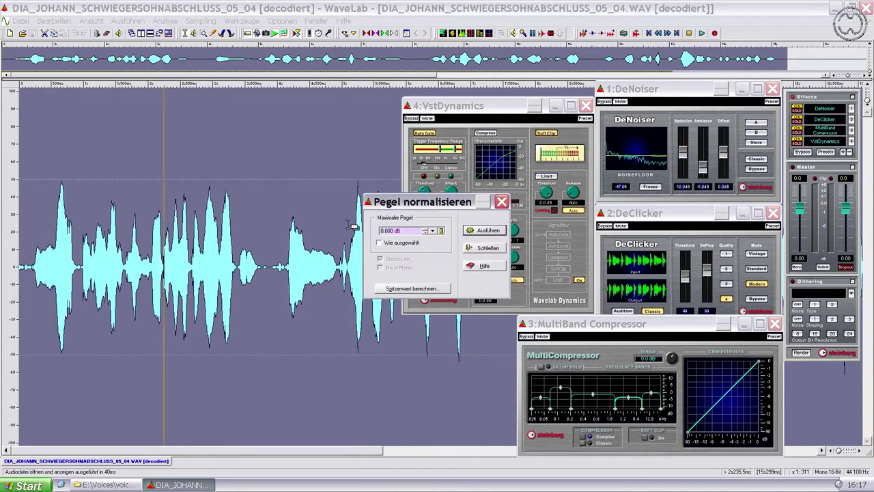
pyautogui.click(483, 231)
pyautogui.click(484, 248)
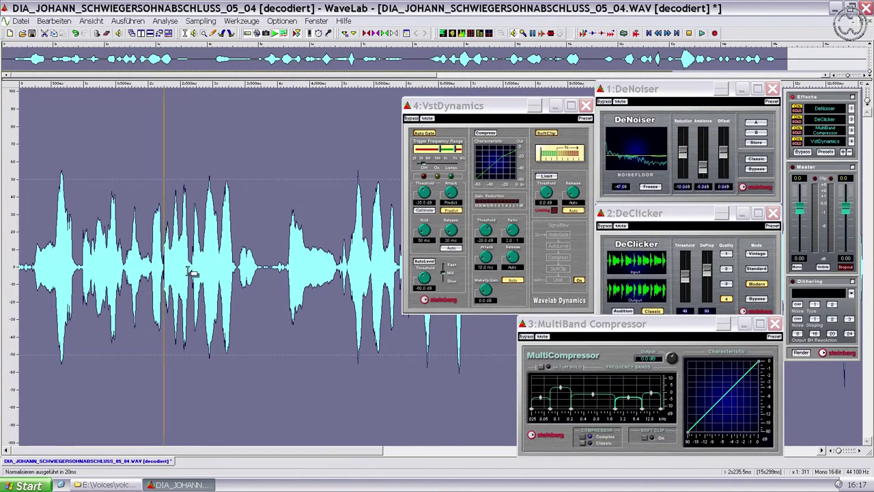
# - Set the VstDynamics Auto Gate threshold to -40.0 dB
pyautogui.click(481, 109)
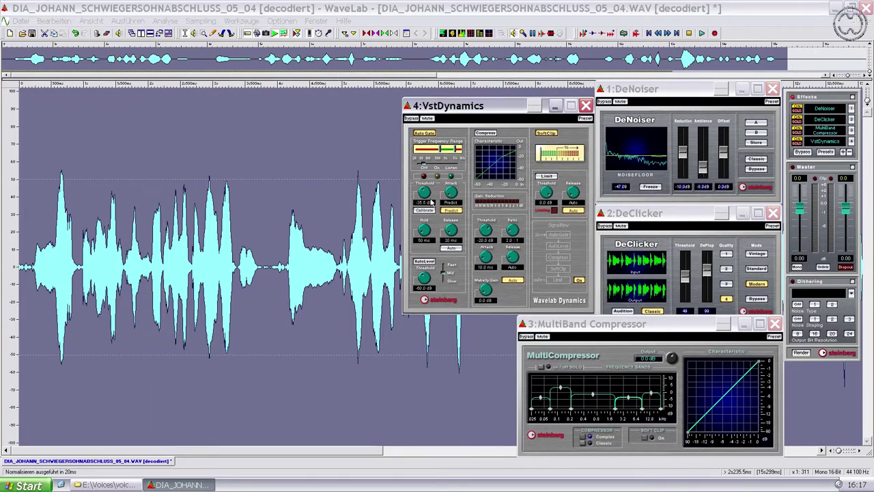
pyautogui.moveTo(429, 200); pyautogui.dragTo(430, 202)
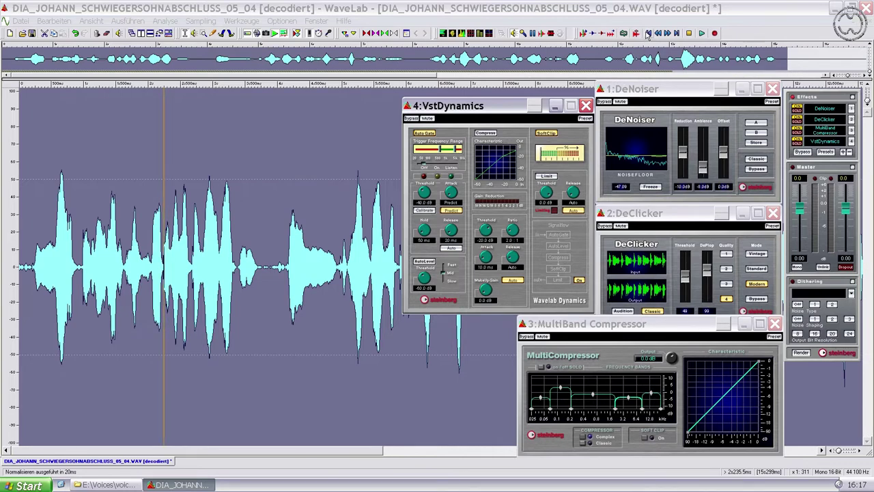
# - Rewind the normalized Johann take and play it with the master effects bypassed
pyautogui.click(647, 34)
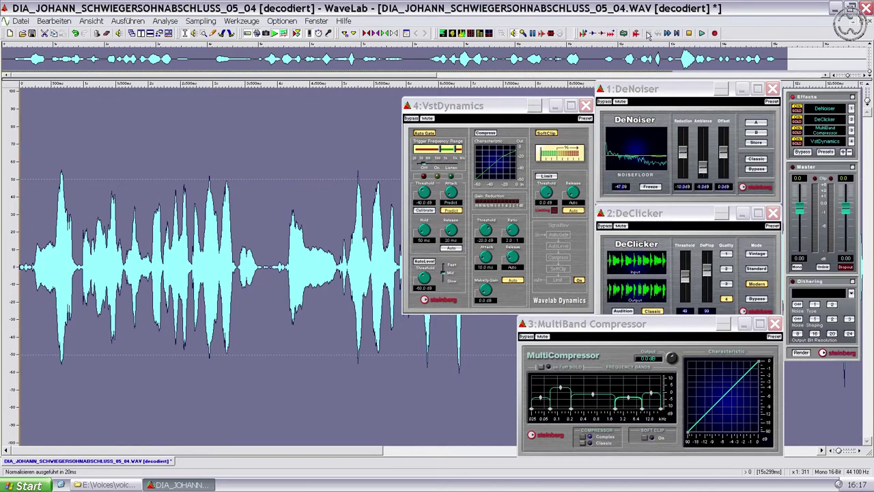
pyautogui.click(802, 152)
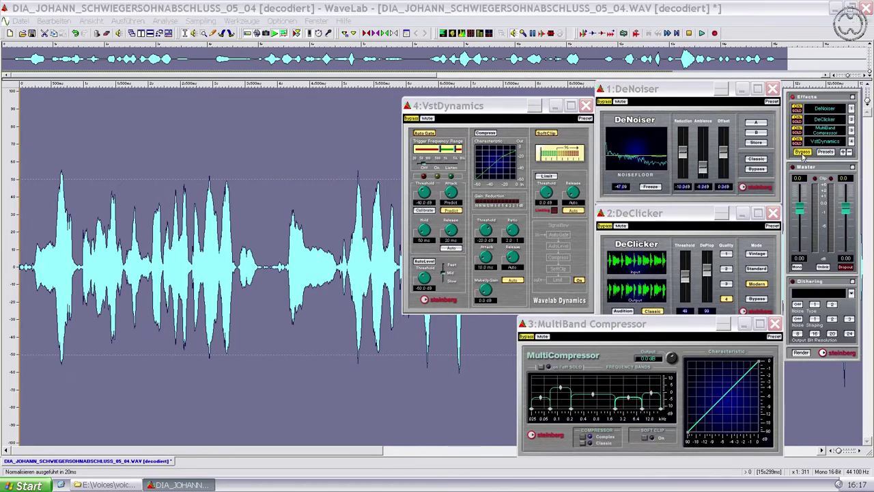
pyautogui.click(702, 34)
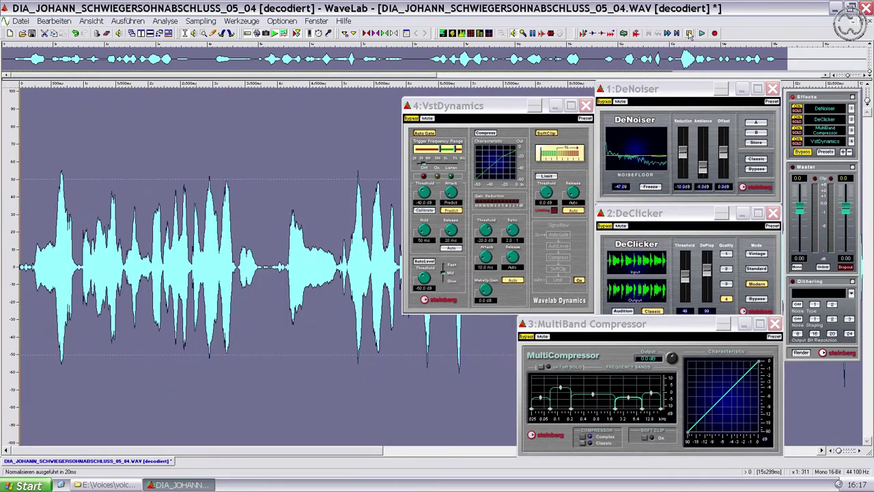
pyautogui.click(674, 92)
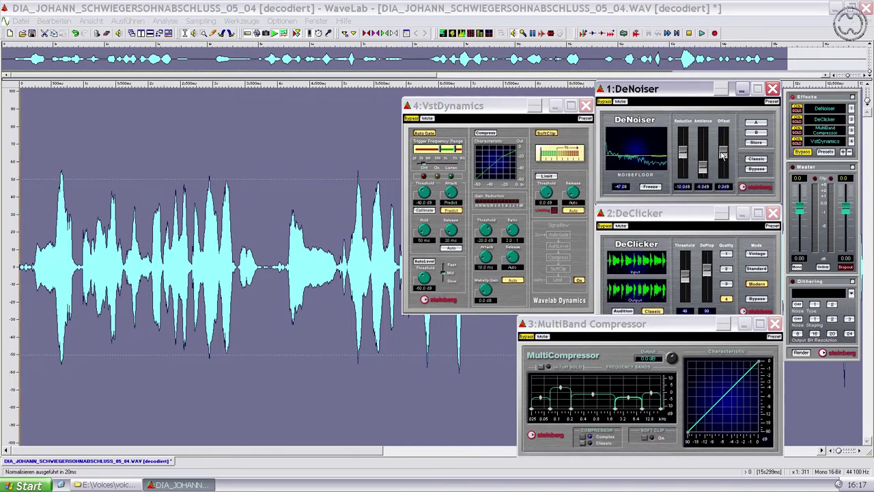
# - Reactivate the master effects, return all MultiBand Compressor bands to about 0 dB, and play the Johann take through the chain
pyautogui.click(804, 152)
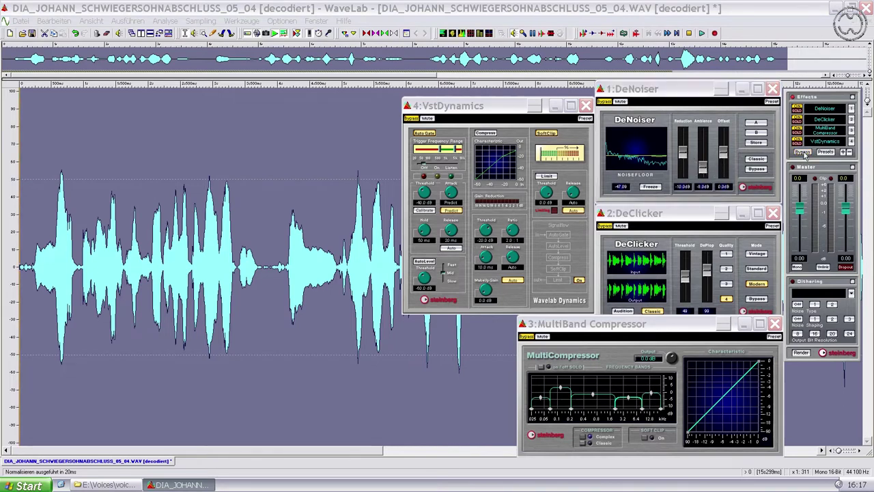
pyautogui.click(541, 395)
pyautogui.moveTo(558, 389); pyautogui.dragTo(566, 394)
pyautogui.moveTo(628, 396); pyautogui.dragTo(630, 399)
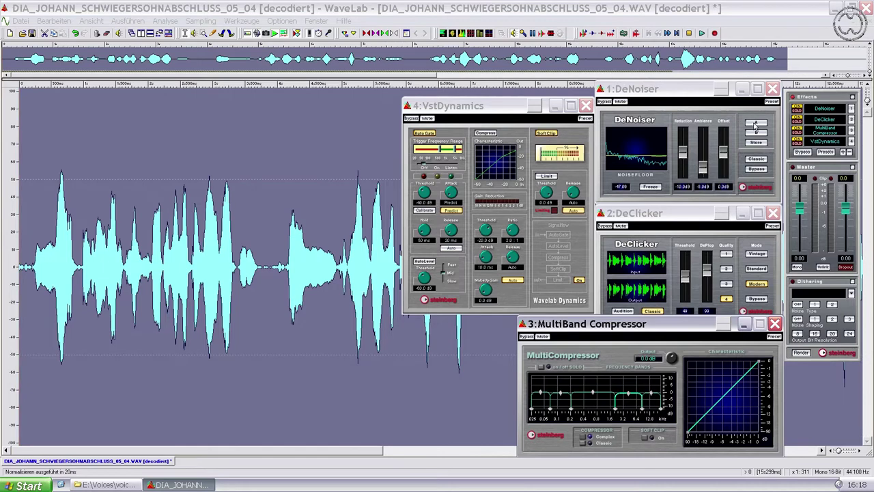
pyautogui.click(701, 36)
pyautogui.click(701, 35)
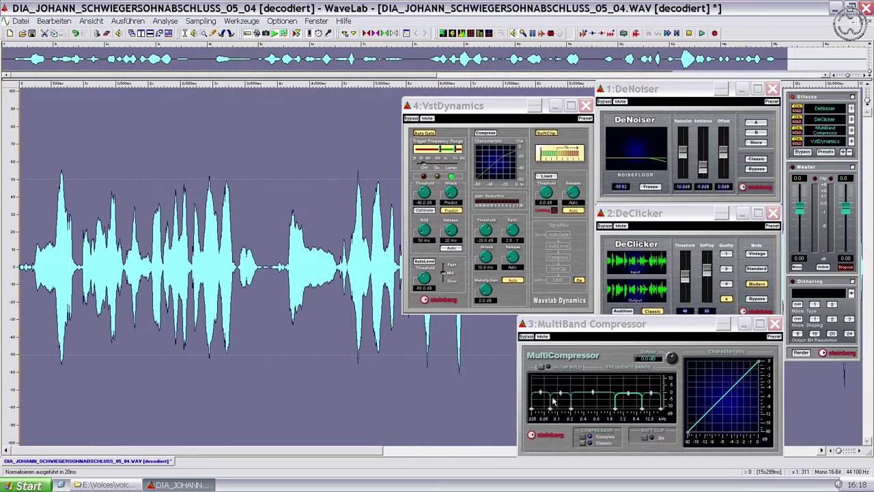
# - During playback, raise MultiBand Compressor bands one and four to about 3 dB, band two to about 6.7 dB and band five to about 8 dB
pyautogui.click(702, 32)
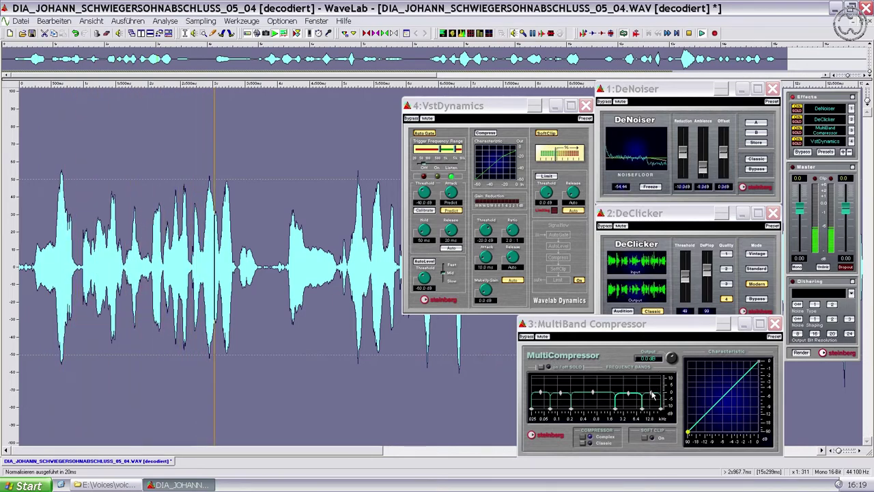
pyautogui.click(658, 378)
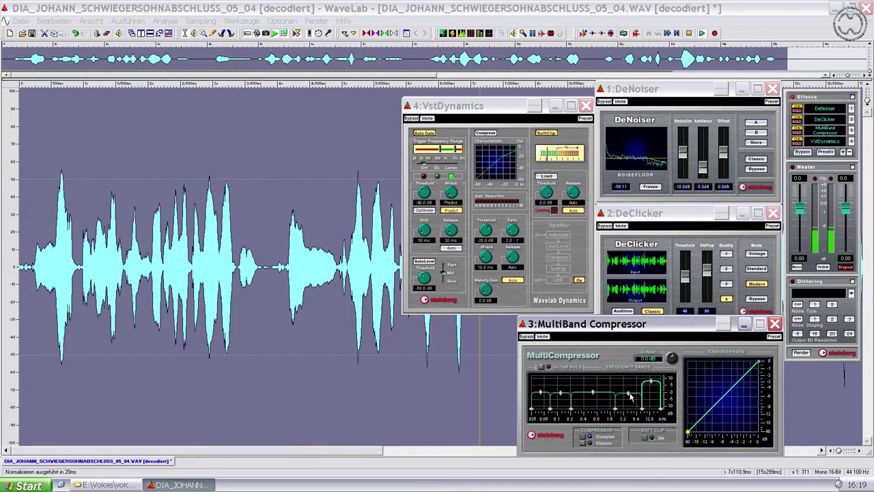
pyautogui.moveTo(632, 398); pyautogui.dragTo(631, 392)
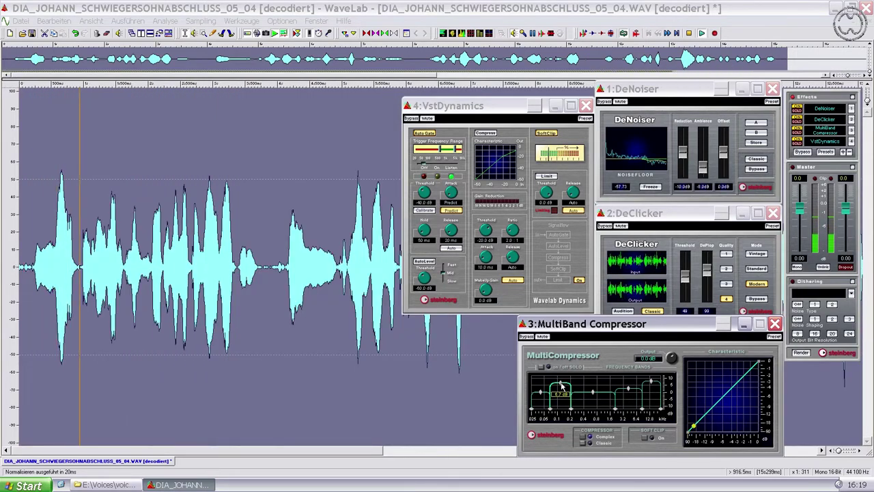
pyautogui.moveTo(651, 391); pyautogui.dragTo(652, 384)
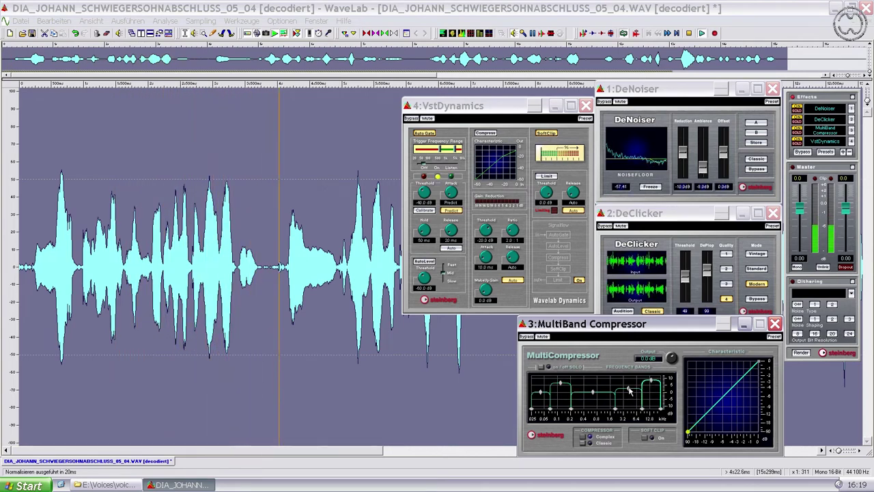
pyautogui.moveTo(540, 394); pyautogui.dragTo(541, 391)
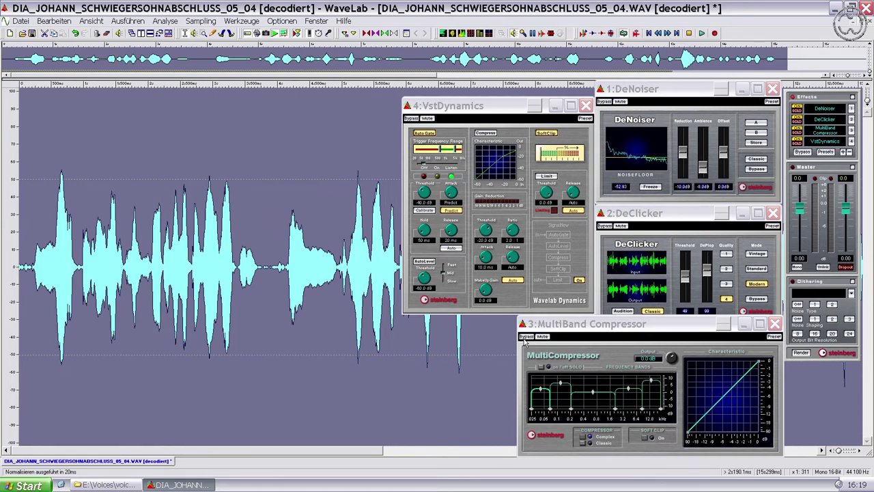
# - Play the Johann take from the start and toggle the MultiBand Compressor bypass to compare the sound
pyautogui.click(648, 34)
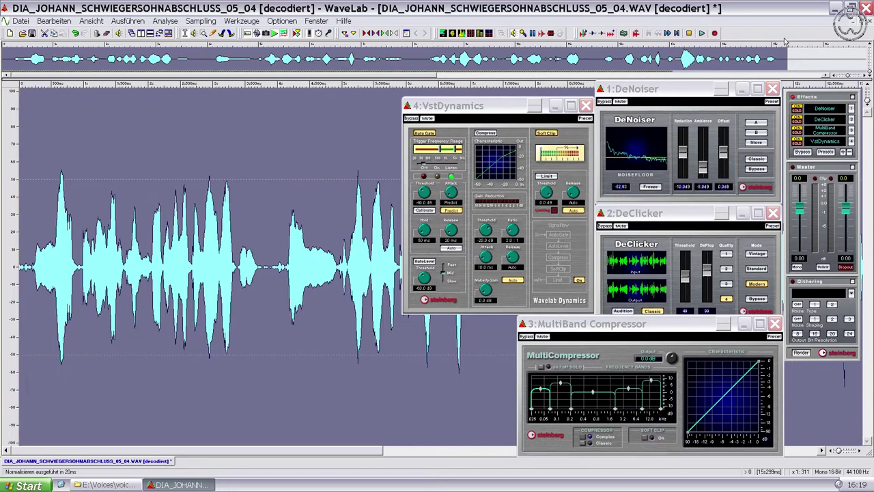
pyautogui.press('space')
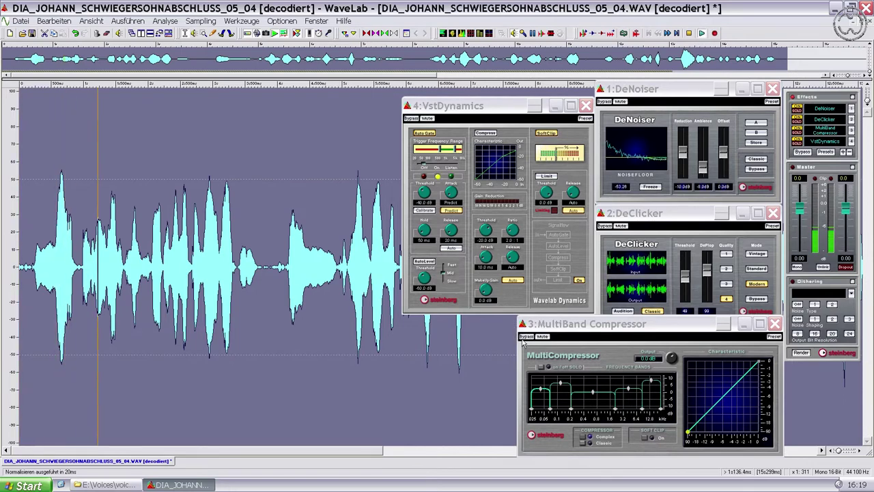
pyautogui.click(525, 336)
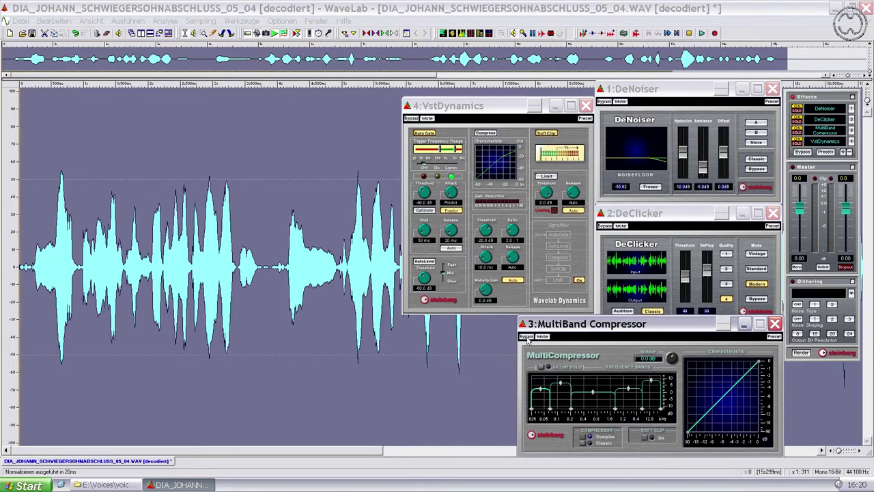
# - Save the MultiBand Compressor settings as an effect preset to the existing file !MBComp_temp.fxp in the MasterSection folder
pyautogui.click(774, 337)
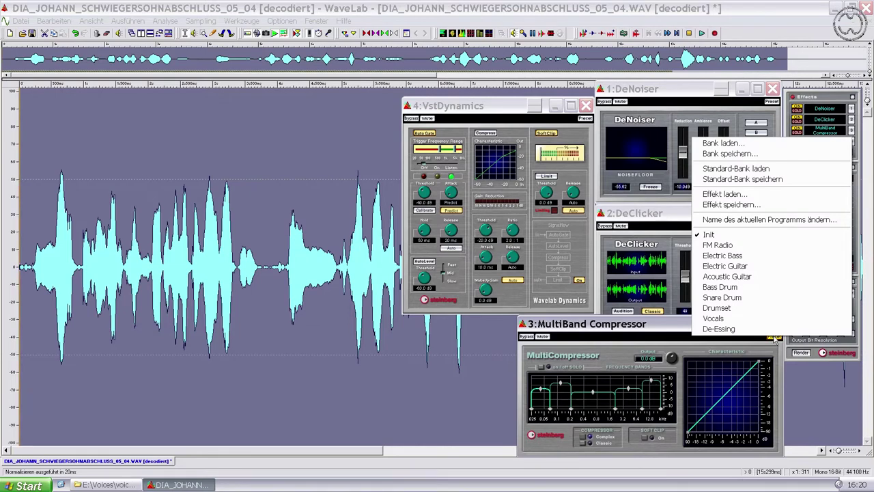
pyautogui.click(731, 204)
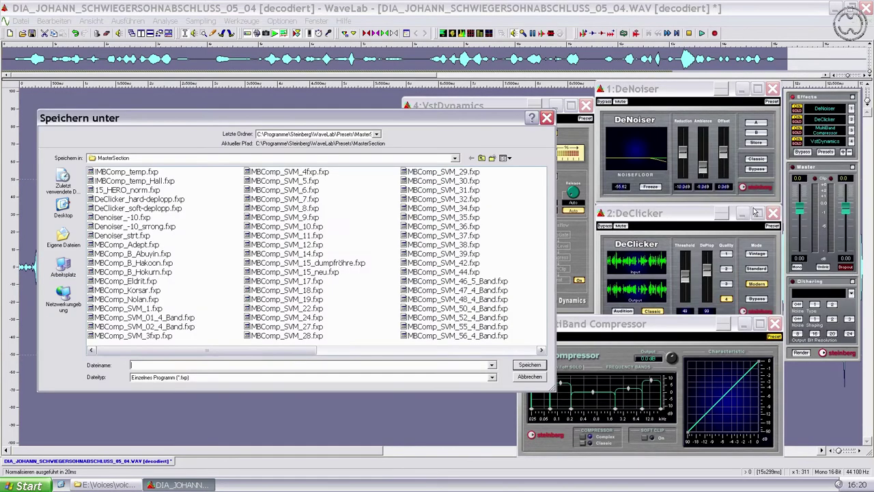
pyautogui.moveTo(189, 350)
pyautogui.mouseDown()
pyautogui.moveTo(423, 351)
pyautogui.moveTo(177, 357)
pyautogui.mouseUp()
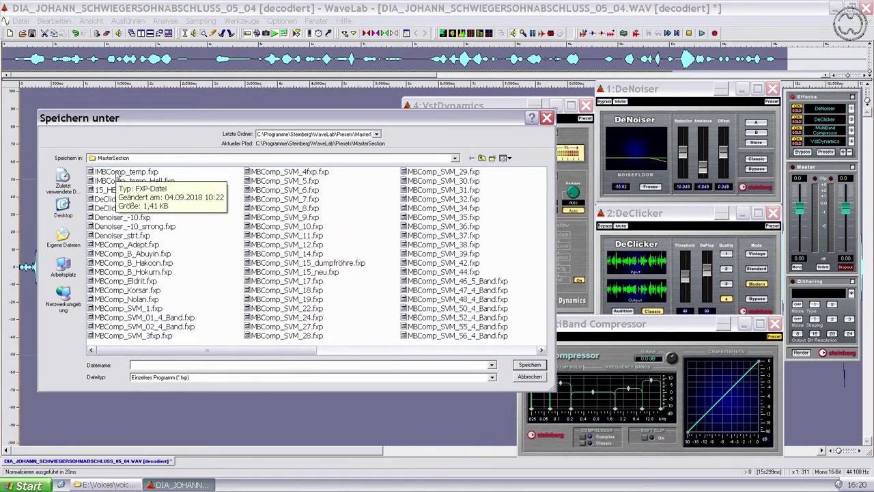
pyautogui.doubleClick(118, 179)
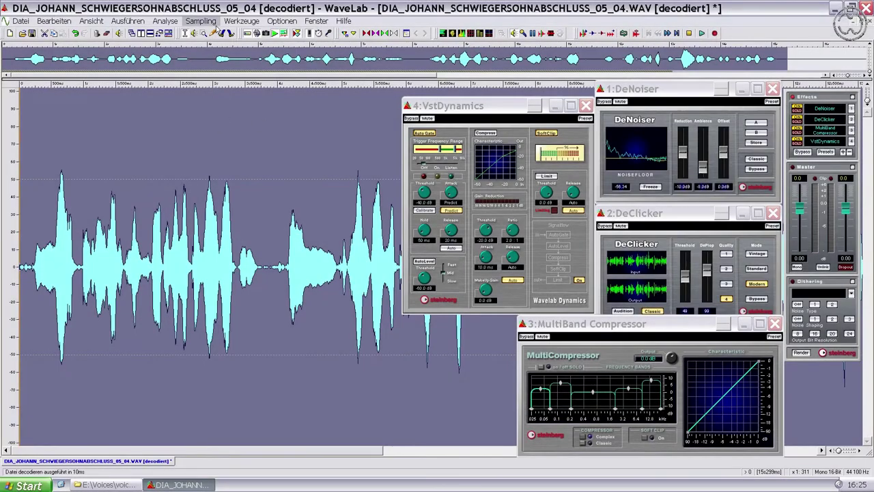
# - Open batch processing and bring up the folder selection for its output destination
pyautogui.click(241, 21)
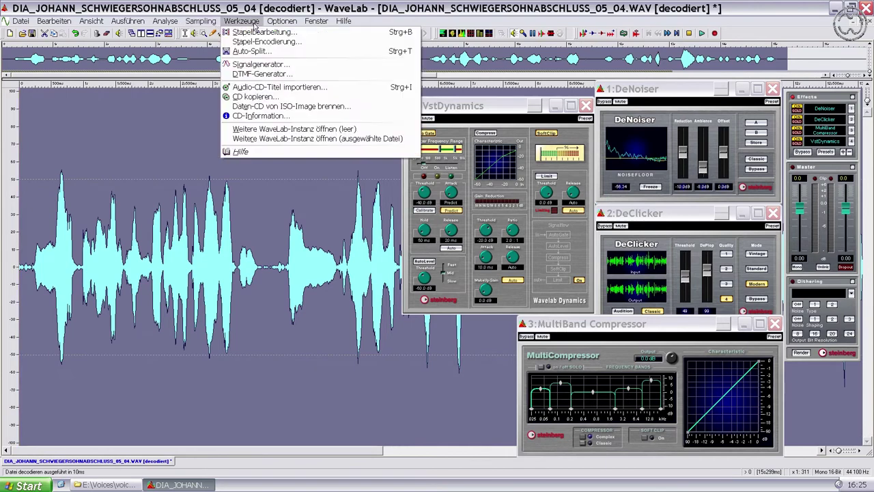
pyautogui.click(255, 34)
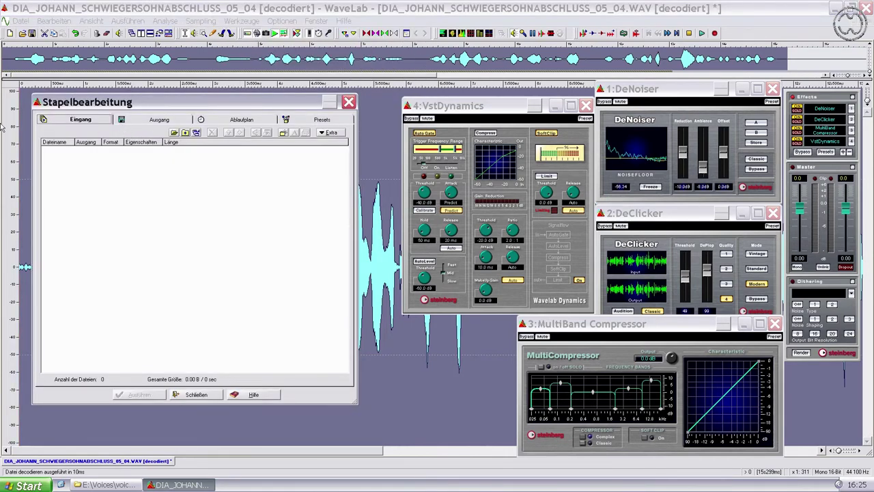
pyautogui.click(151, 122)
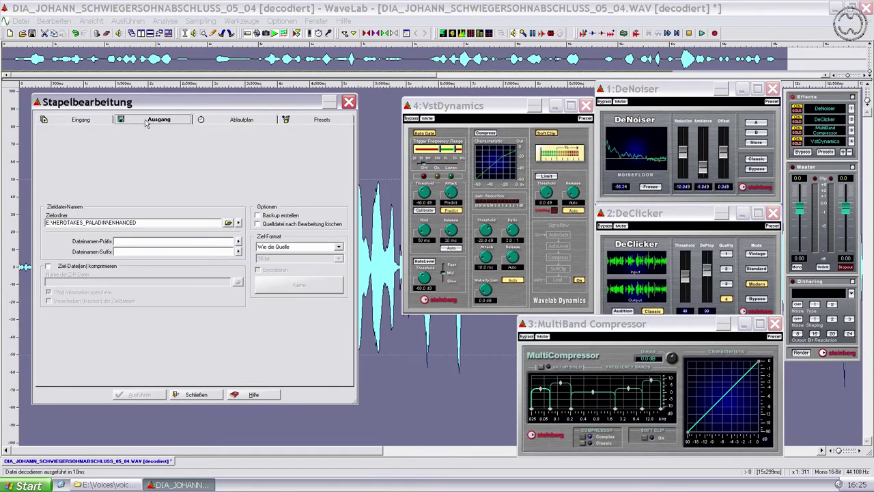
pyautogui.click(228, 223)
pyautogui.click(432, 326)
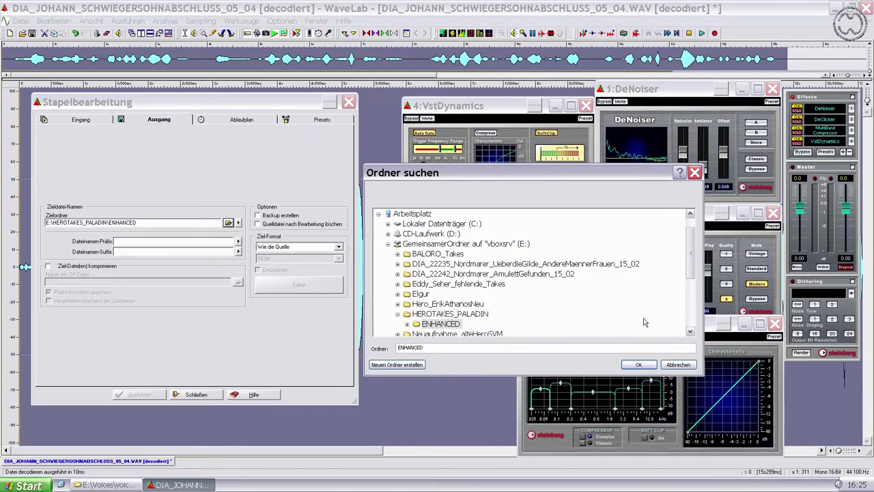
pyautogui.click(397, 313)
pyautogui.scroll(-2, 495, 304)
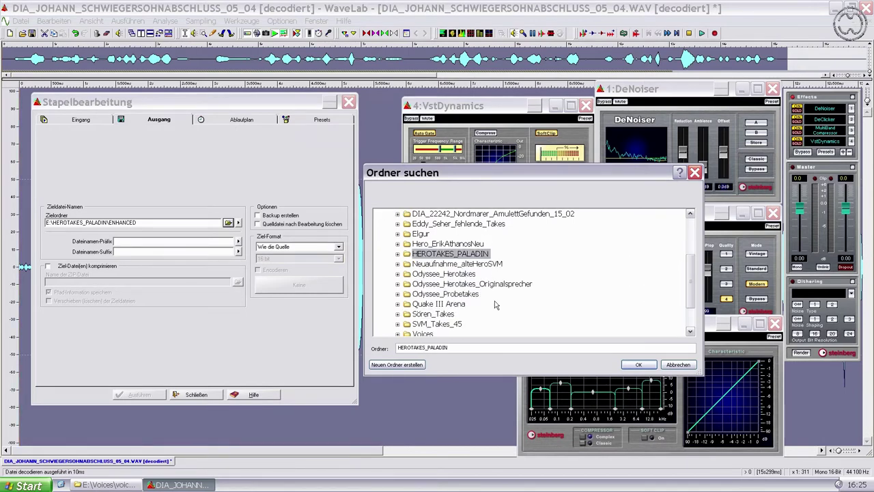
pyautogui.scroll(-2, 495, 304)
pyautogui.click(398, 294)
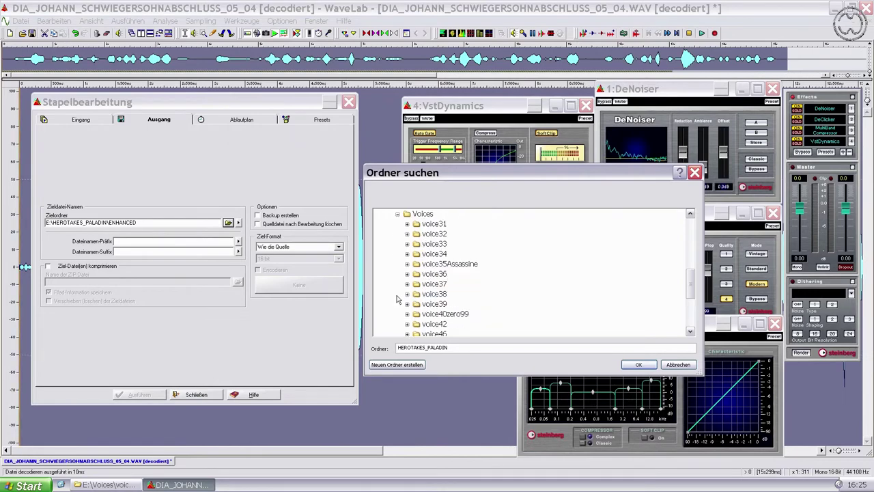
pyautogui.scroll(-3, 523, 298)
pyautogui.click(406, 274)
pyautogui.click(450, 274)
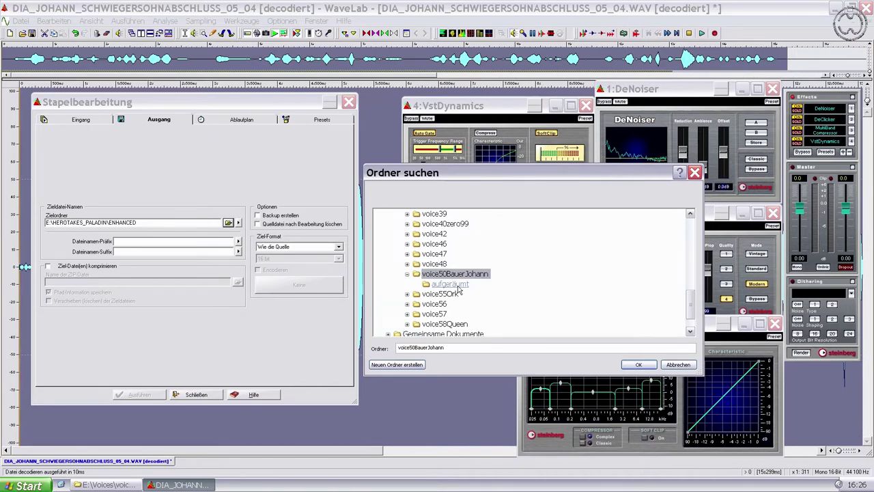
pyautogui.click(114, 484)
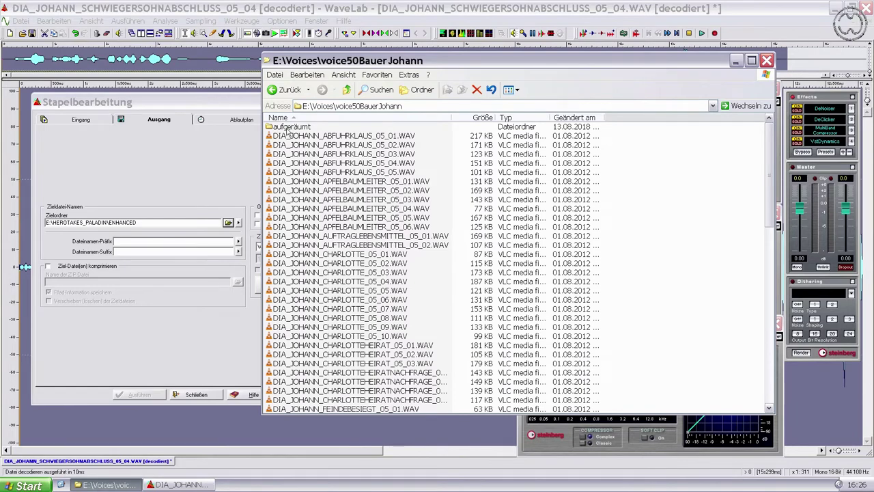
pyautogui.rightClick(623, 151)
pyautogui.moveTo(689, 237)
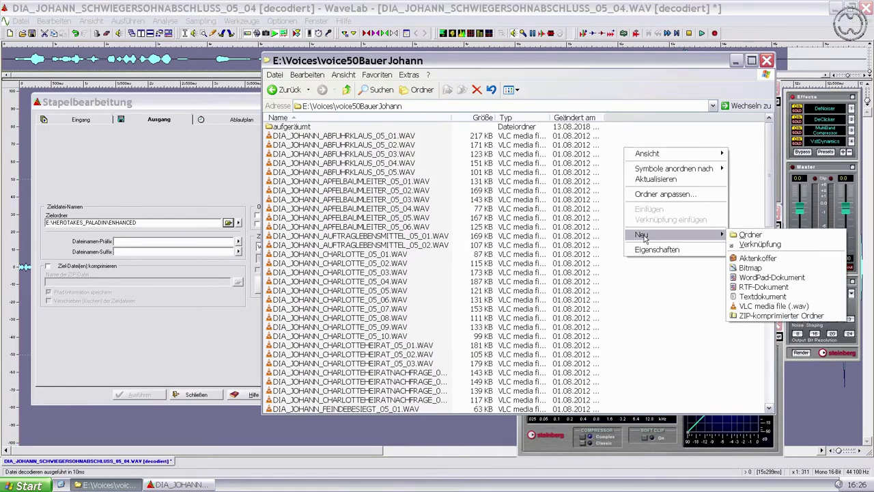
pyautogui.click(734, 236)
pyautogui.write('ENHANCE')
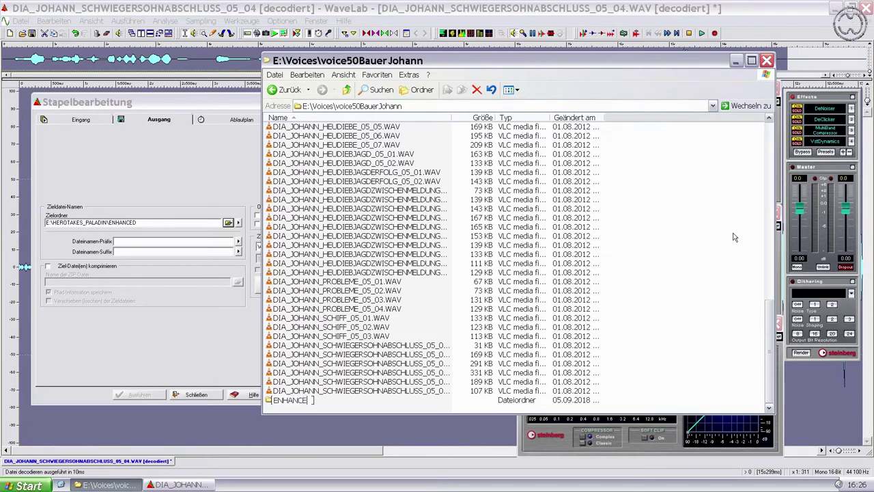
pyautogui.write('D')
pyautogui.press('Return')
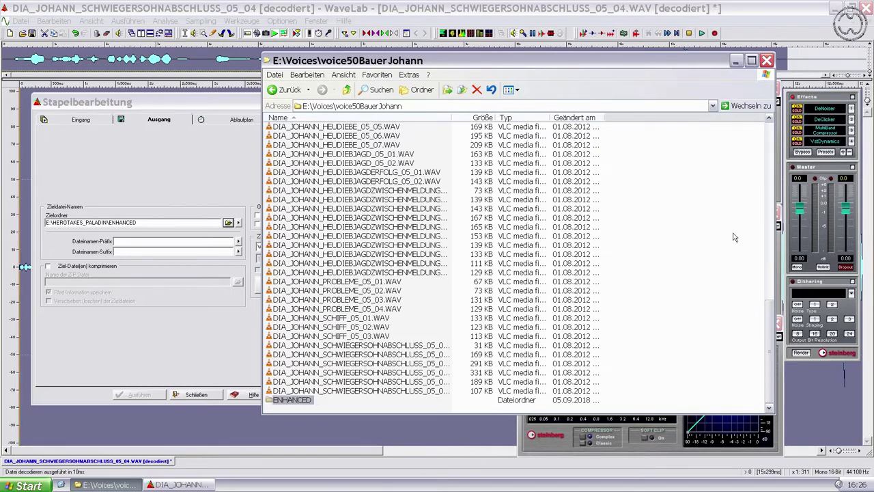
pyautogui.hotkey('alt', 'Tab')
pyautogui.click(449, 294)
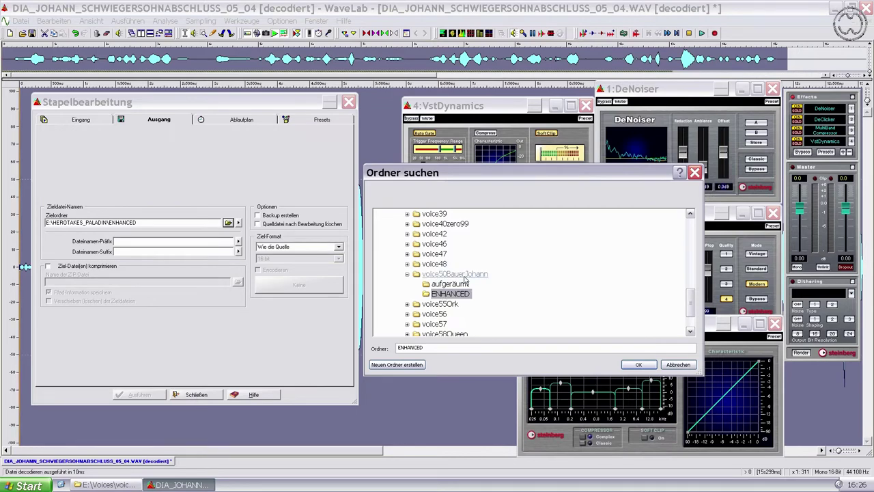
pyautogui.click(637, 366)
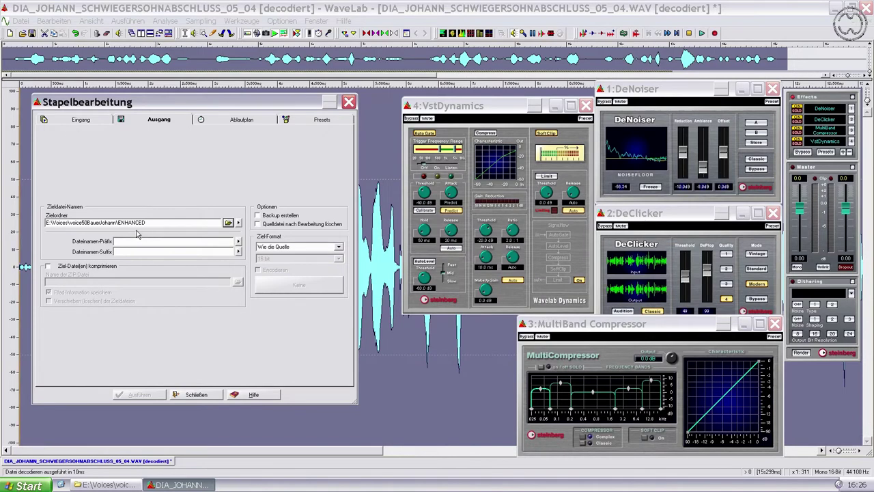
pyautogui.click(85, 120)
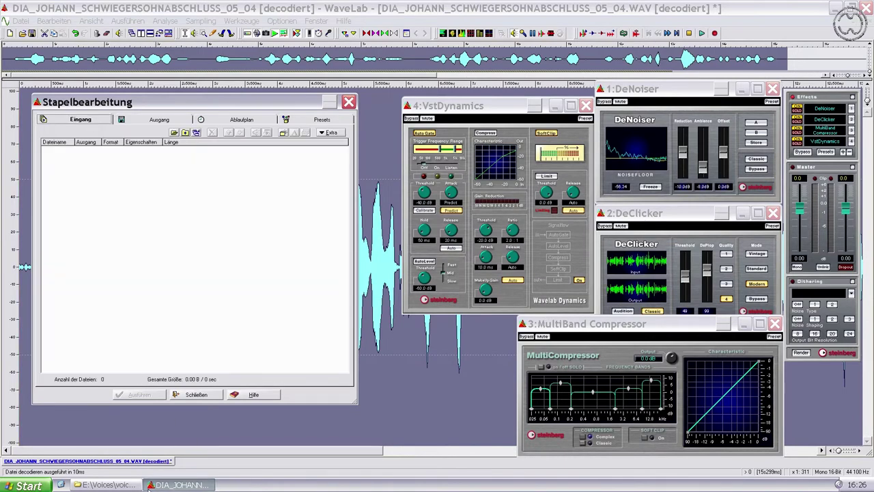
pyautogui.click(106, 484)
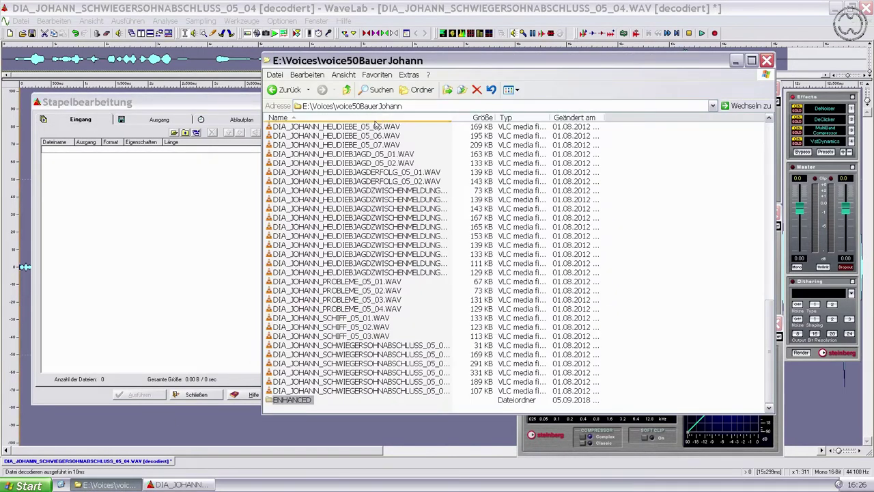
pyautogui.scroll(18, 749, 267)
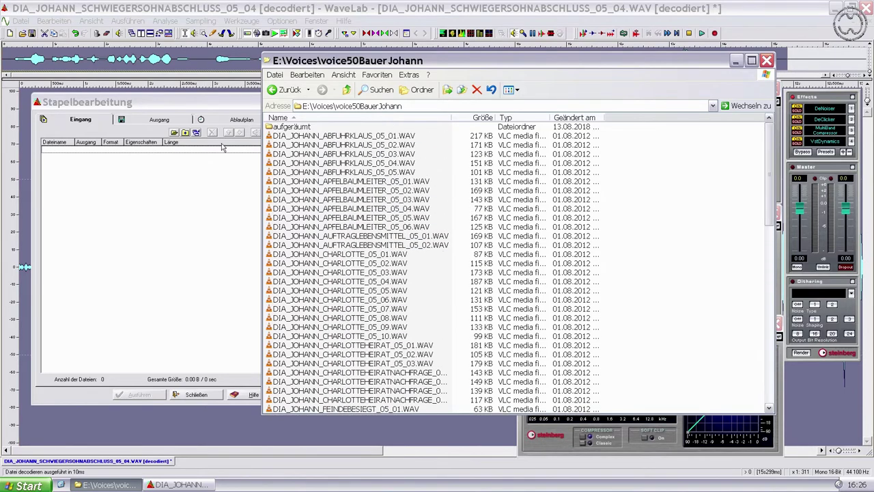
pyautogui.doubleClick(308, 127)
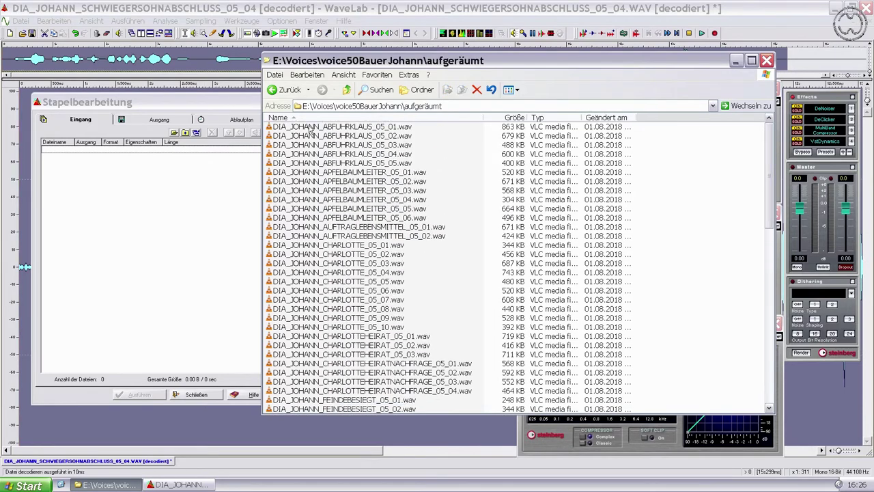
pyautogui.hotkey('ctrl', 'a')
pyautogui.rightClick(383, 165)
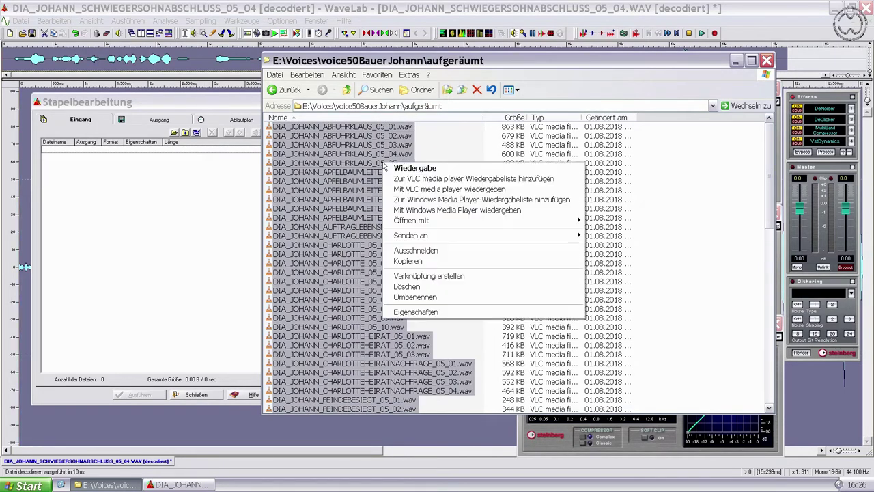
pyautogui.click(418, 313)
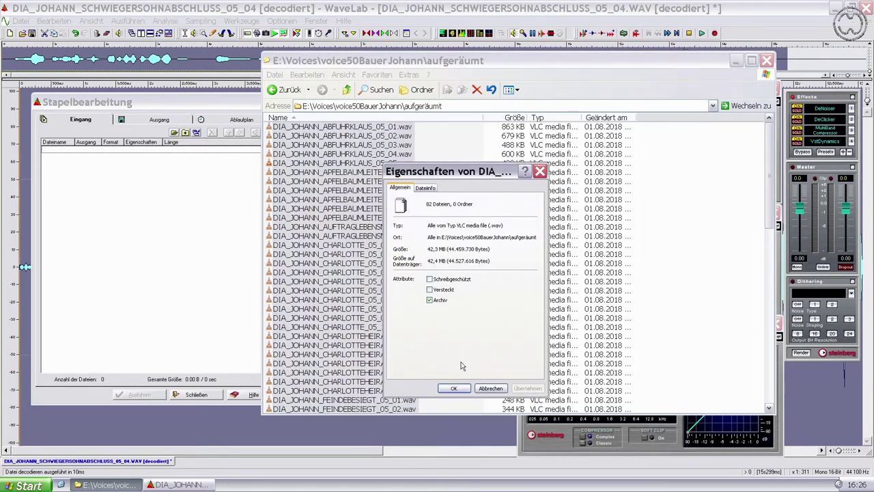
pyautogui.click(490, 389)
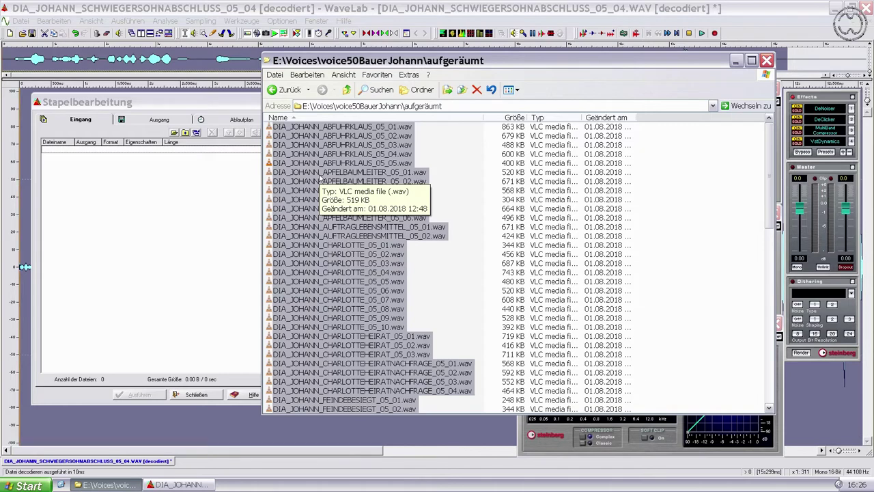
pyautogui.moveTo(321, 178); pyautogui.dragTo(155, 194)
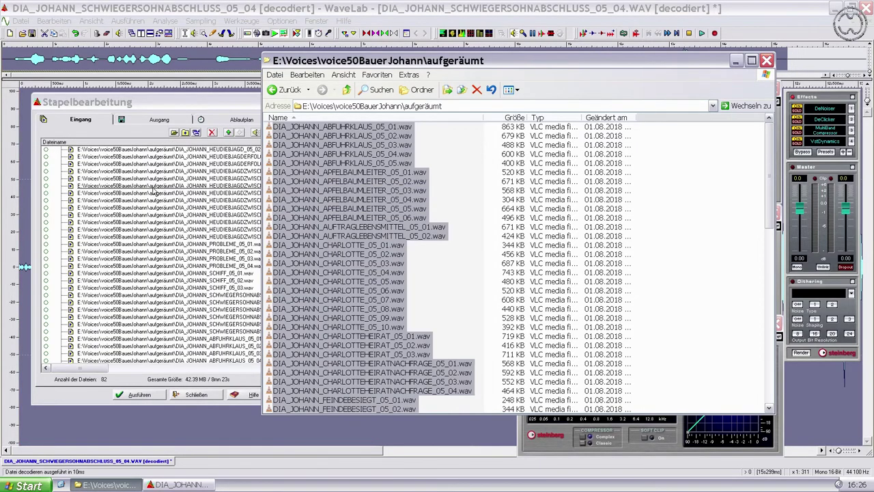
pyautogui.click(735, 60)
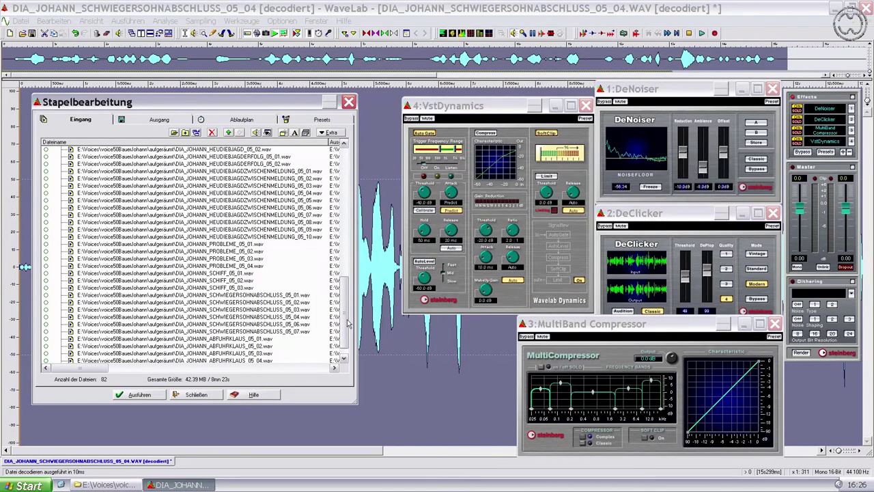